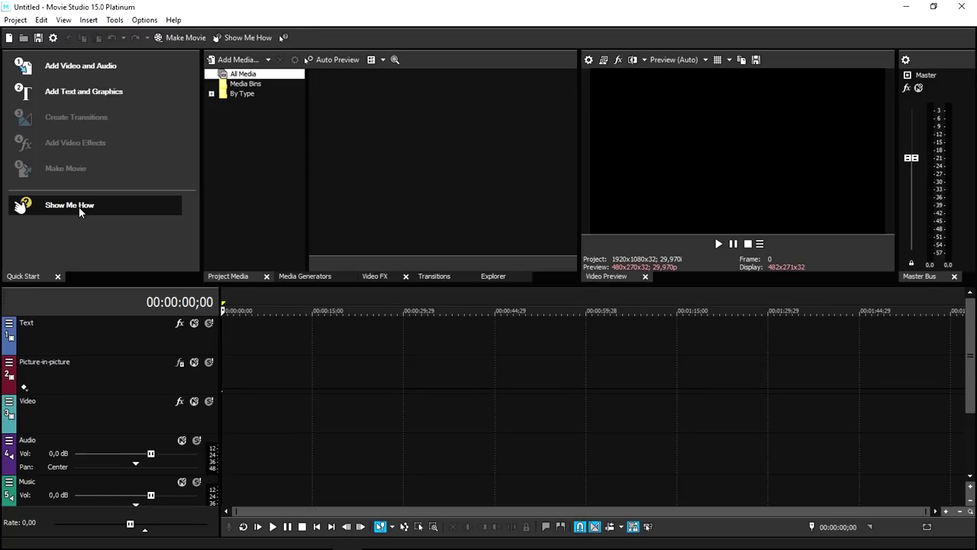
Delete the Text, Picture-in-picture, Video, Audio and Music tracks from the timeline
{"action": "left_click", "coordinate": [219, 185]}
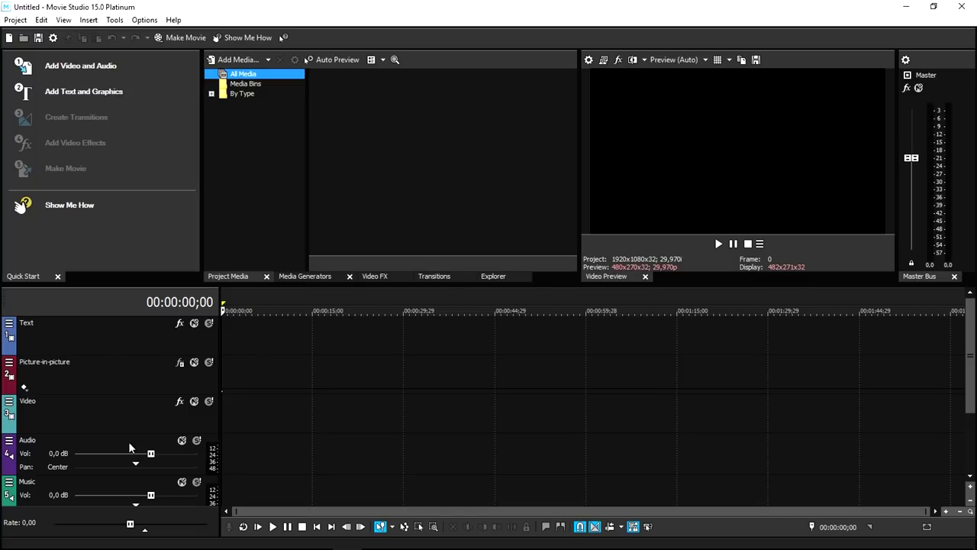
{"action": "left_click", "coordinate": [232, 327]}
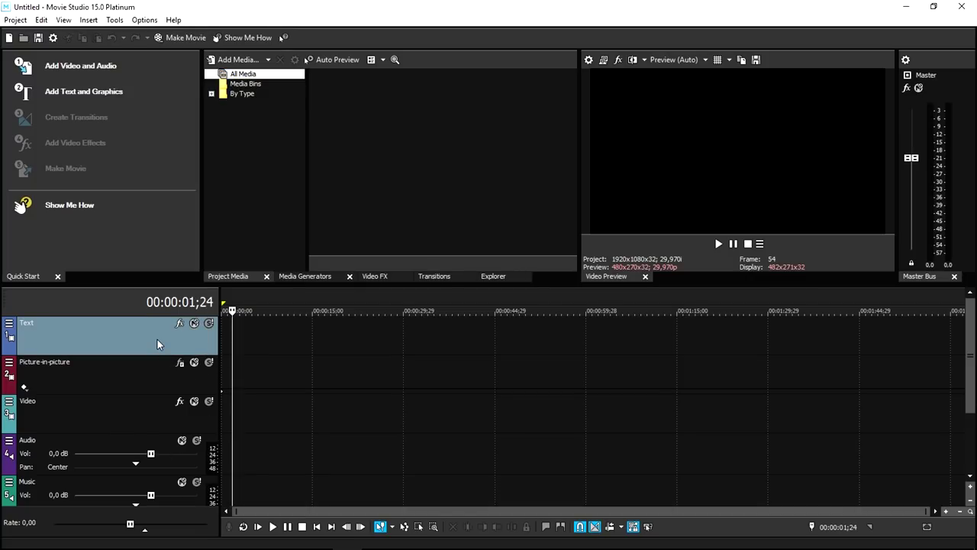
{"action": "key", "text": "Delete"}
{"action": "key", "text": "Delete"}
{"action": "key", "text": "Delete"}
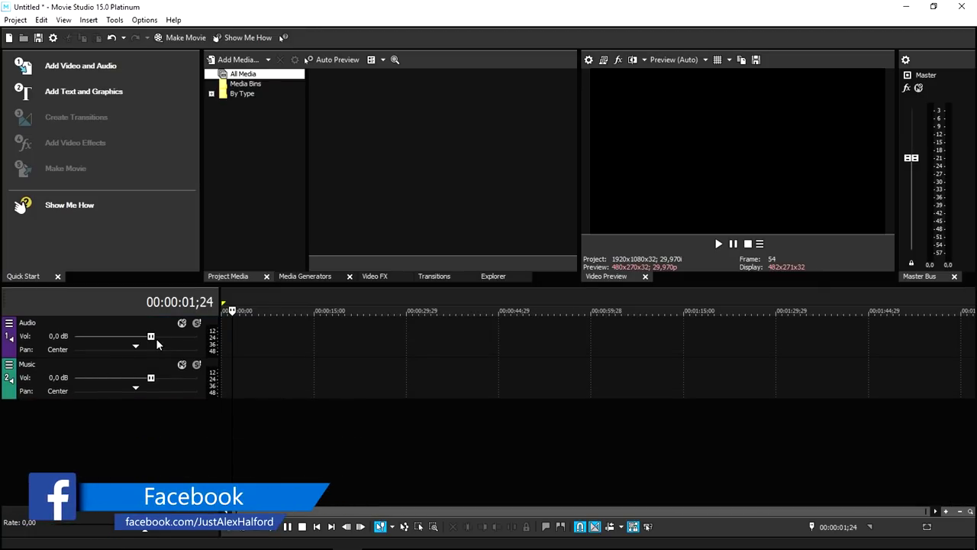
{"action": "left_click", "coordinate": [153, 336]}
{"action": "key", "text": "Delete"}
{"action": "left_click", "coordinate": [152, 336]}
{"action": "key", "text": "Delete"}
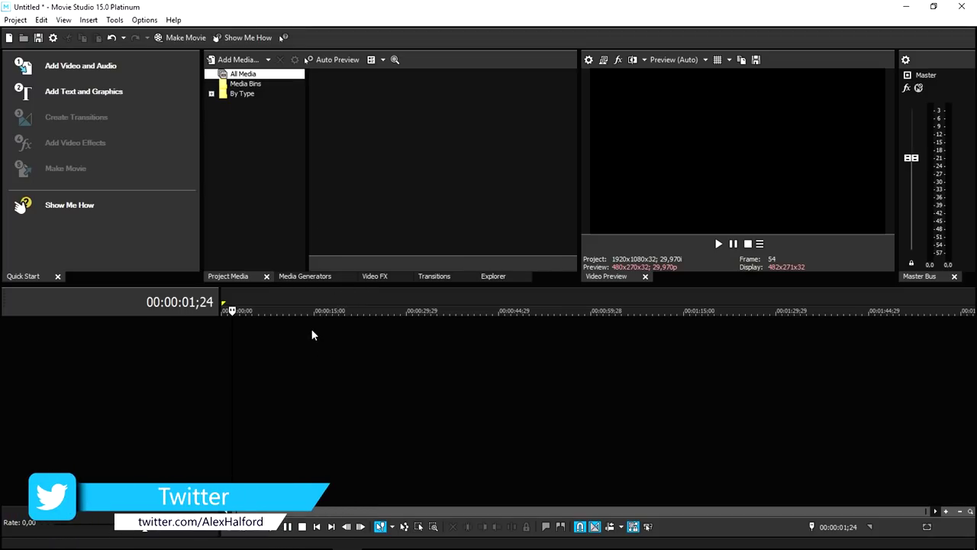
Insert a new video track and an audio track into the empty timeline
{"action": "right_click", "coordinate": [172, 357]}
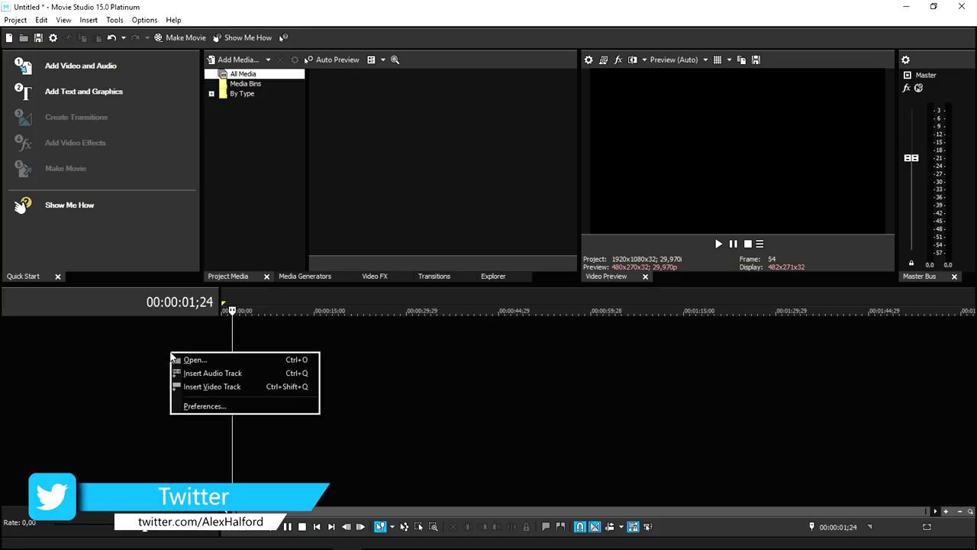
{"action": "left_click", "coordinate": [191, 387]}
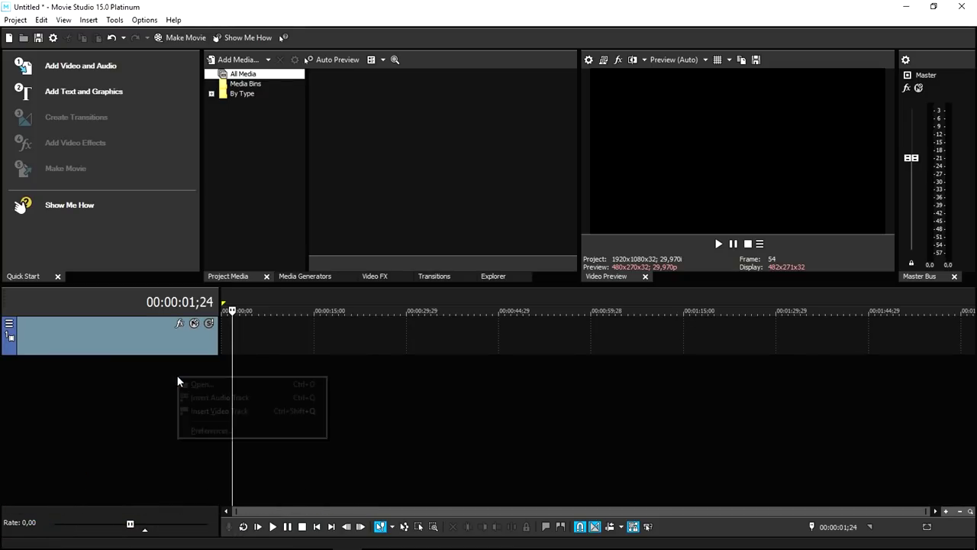
{"action": "left_click", "coordinate": [211, 398]}
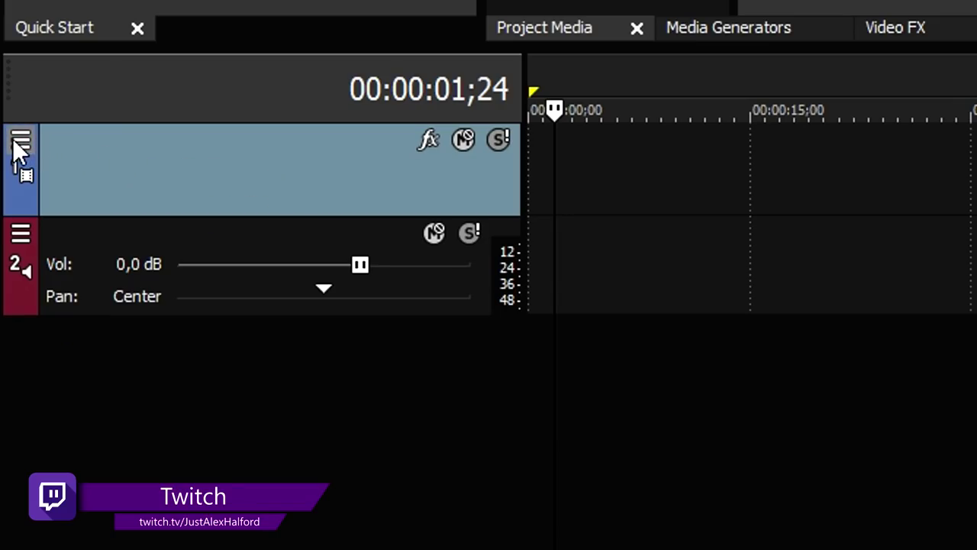
Show Min/Max, compositing and Track Motion controls on video headers, then delete the audio track
{"action": "left_click", "coordinate": [16, 140]}
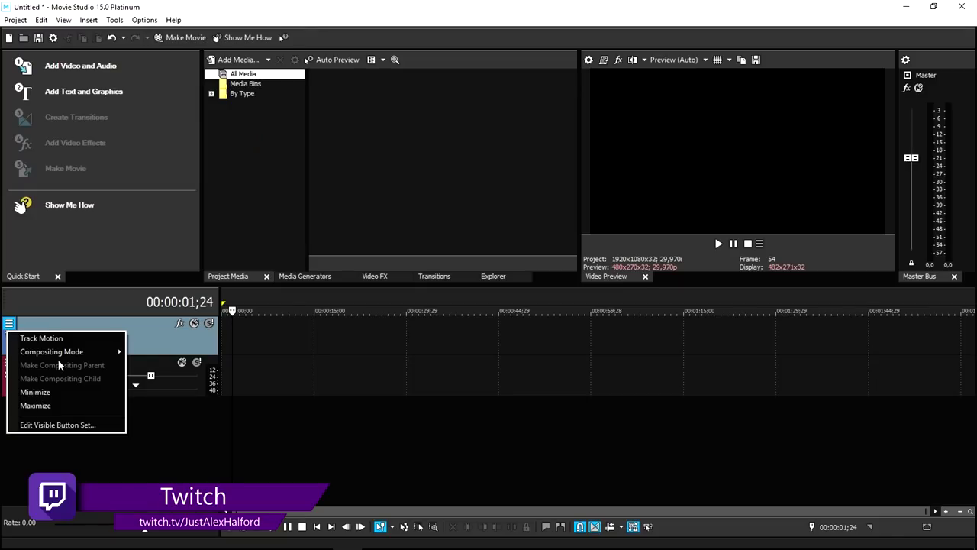
{"action": "left_click", "coordinate": [76, 425]}
{"action": "left_click", "coordinate": [379, 311]}
{"action": "left_click", "coordinate": [380, 300]}
{"action": "left_click", "coordinate": [380, 291]}
{"action": "left_click", "coordinate": [380, 282]}
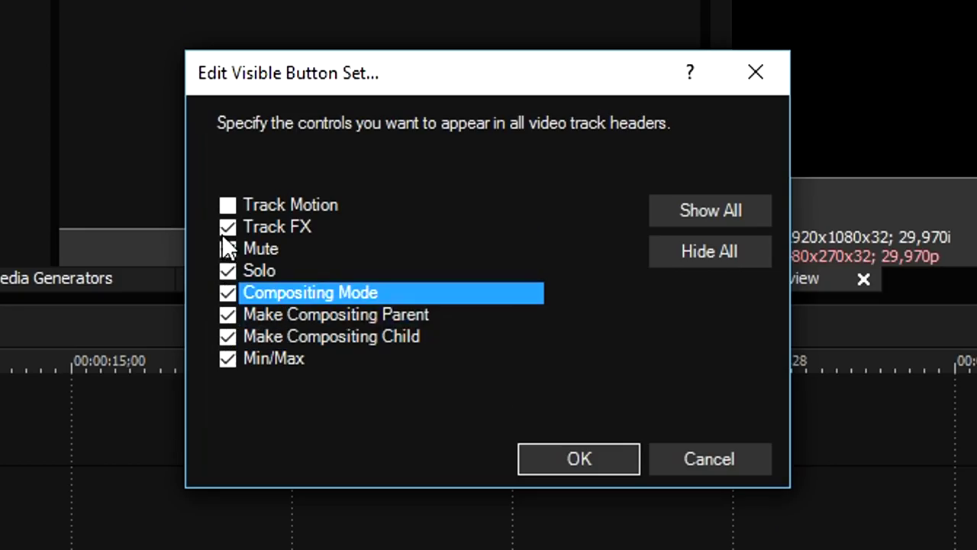
{"action": "left_click", "coordinate": [227, 205]}
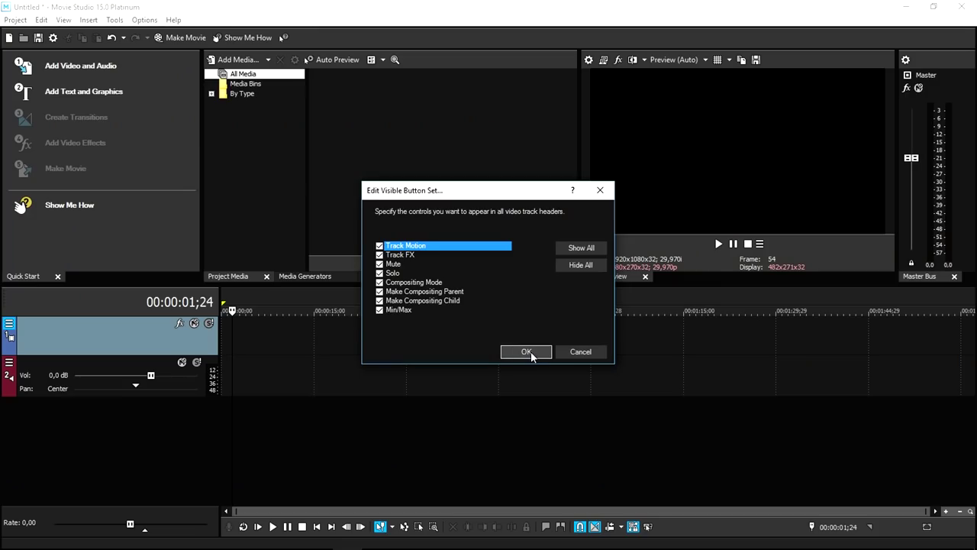
{"action": "left_click", "coordinate": [528, 353]}
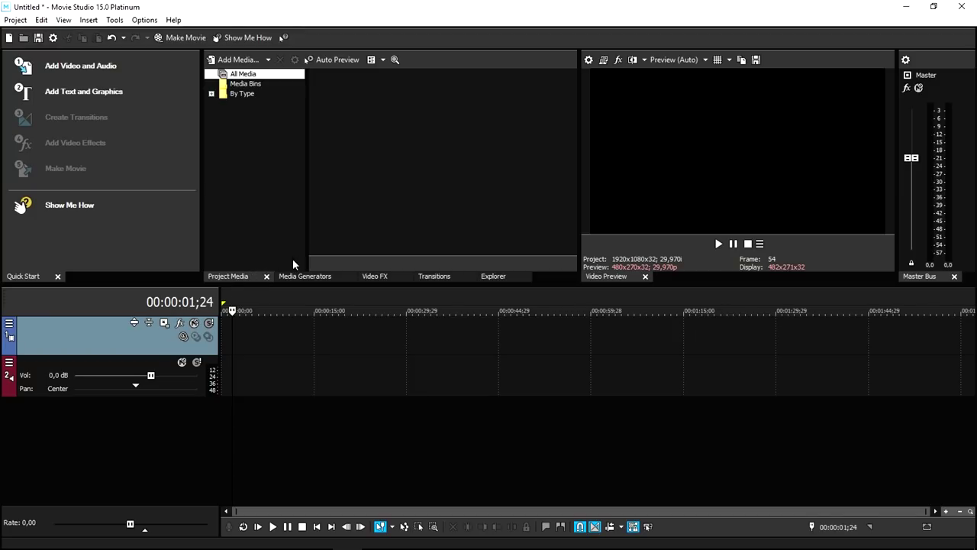
{"action": "left_click", "coordinate": [84, 369]}
{"action": "key", "text": "Delete"}
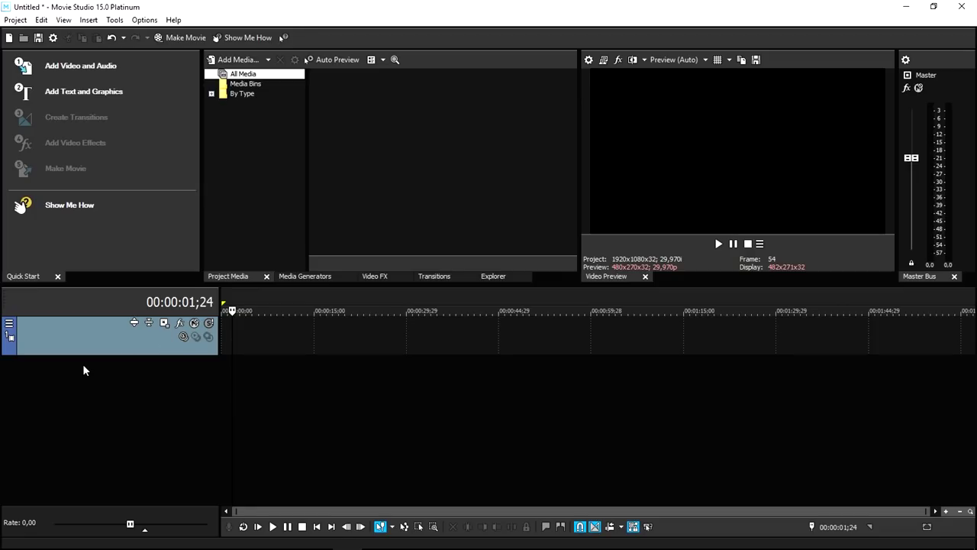
Insert an audio track showing Min/Max, Track FX, Invert Track Phase and Arm For Record controls
{"action": "right_click", "coordinate": [85, 370]}
{"action": "left_click", "coordinate": [138, 386]}
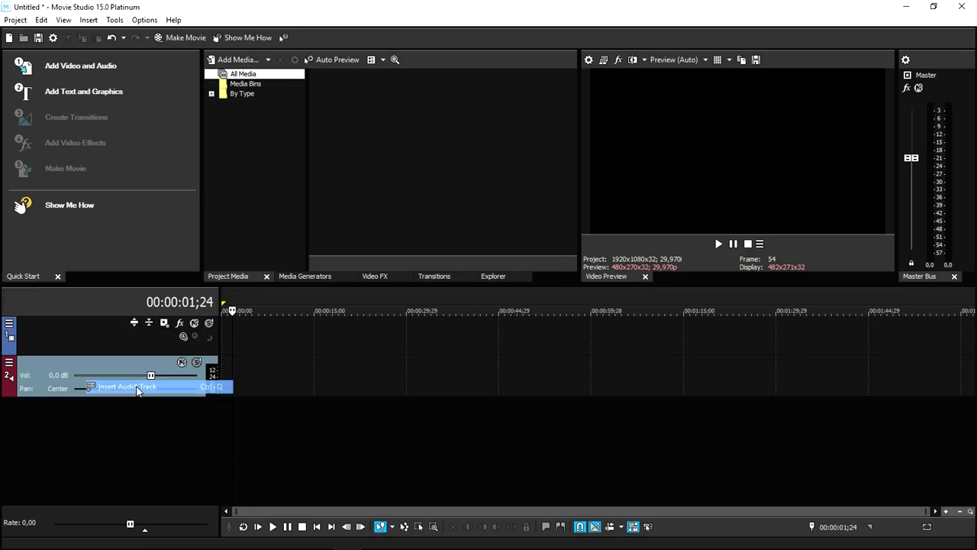
{"action": "left_click", "coordinate": [9, 362]}
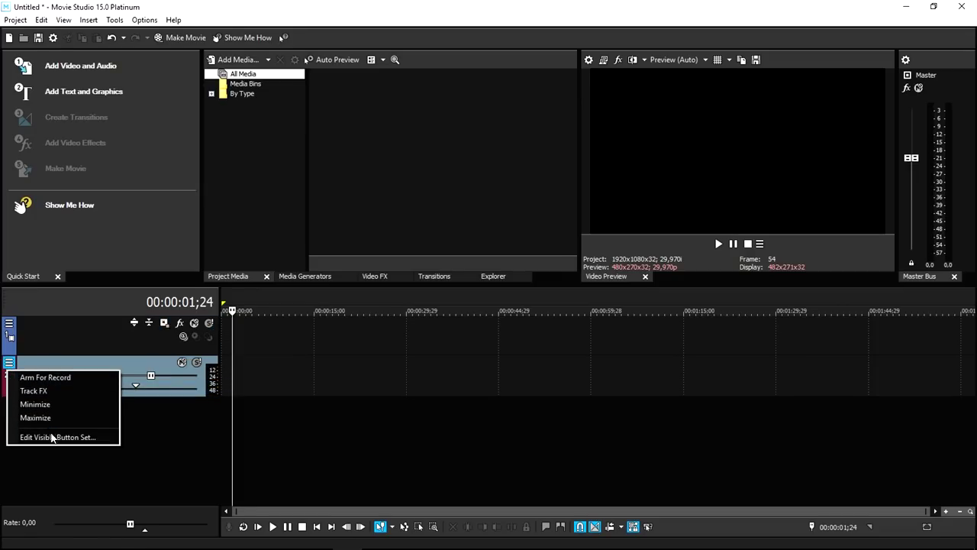
{"action": "left_click", "coordinate": [55, 441]}
{"action": "left_click", "coordinate": [379, 300]}
{"action": "left_click", "coordinate": [380, 274]}
{"action": "left_click", "coordinate": [380, 264]}
{"action": "left_click", "coordinate": [379, 254]}
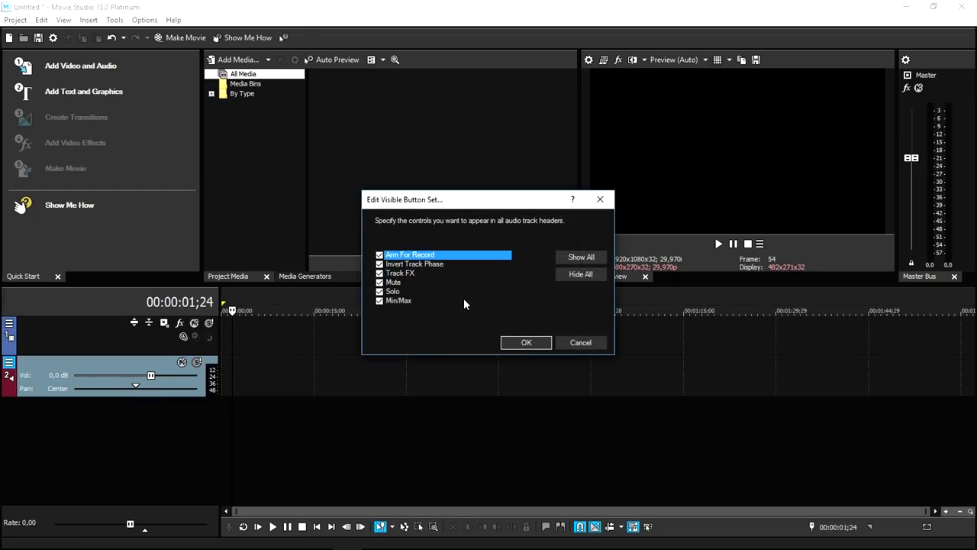
{"action": "left_click", "coordinate": [518, 343]}
{"action": "left_click", "coordinate": [326, 370]}
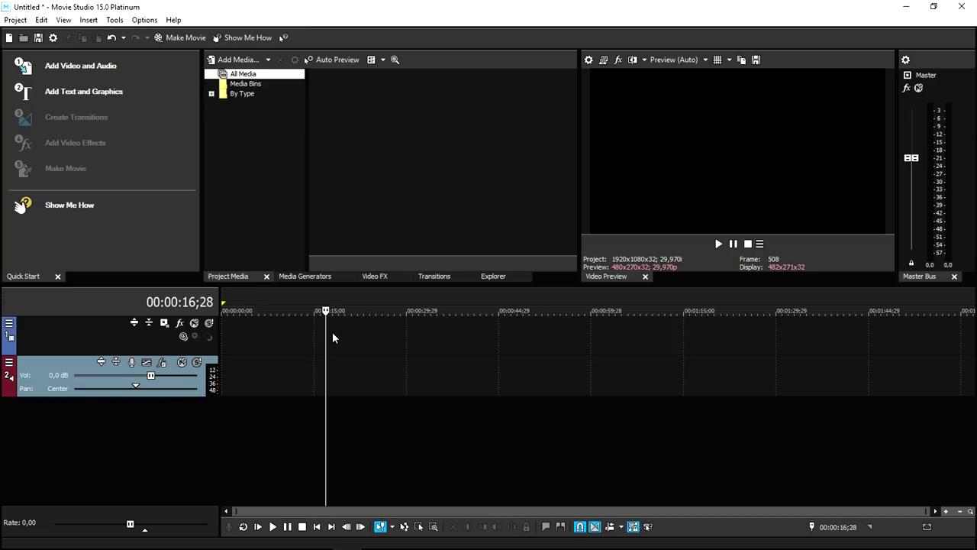
{"action": "left_click", "coordinate": [425, 341]}
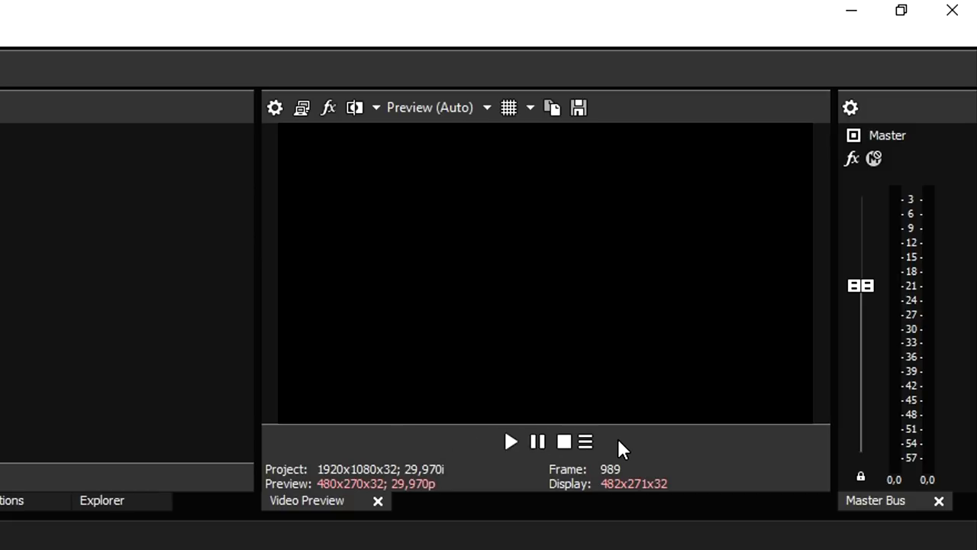
Add Next/Previous Frame, Go to Start/End, Play From Start, Loop Playback and Record buttons to the preview
{"action": "left_click", "coordinate": [586, 441]}
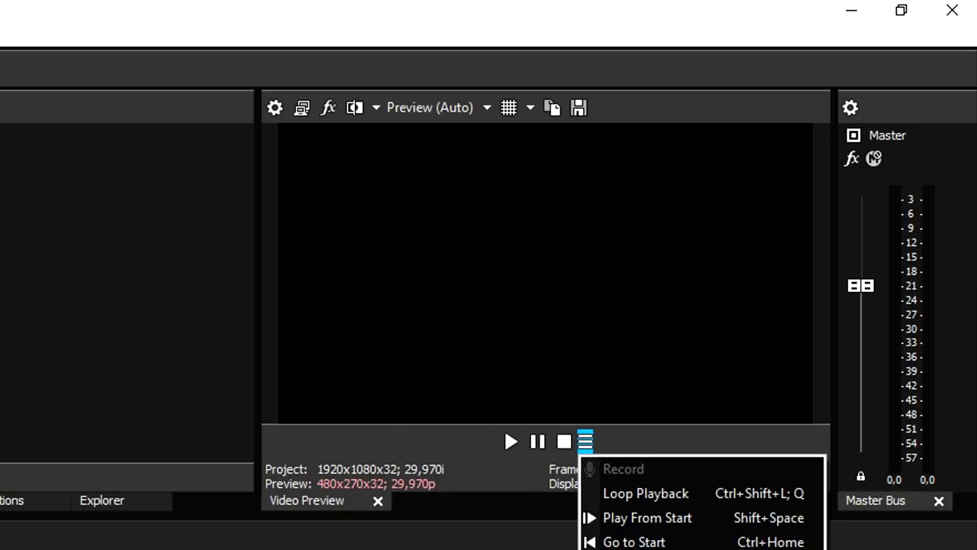
{"action": "left_click", "coordinate": [649, 549]}
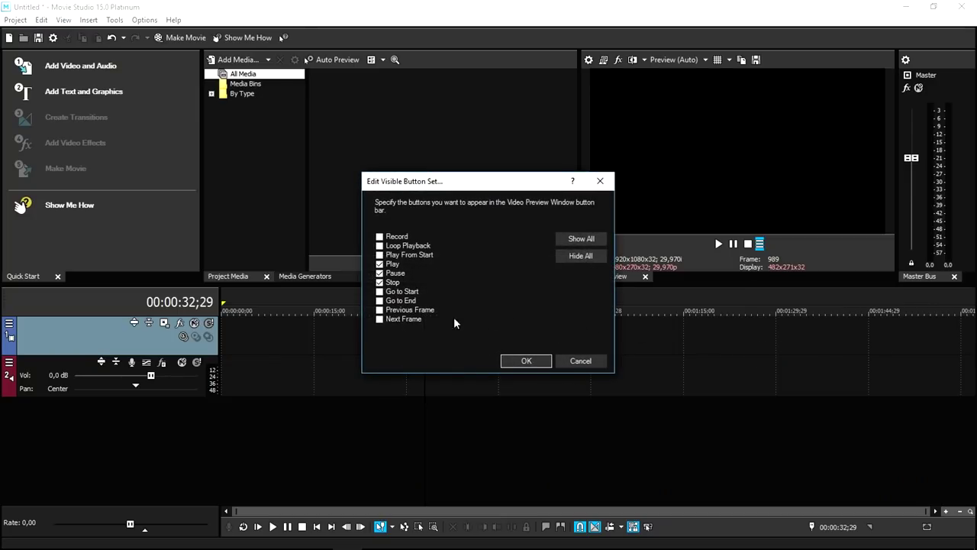
{"action": "left_click", "coordinate": [379, 320]}
{"action": "left_click", "coordinate": [379, 310]}
{"action": "left_click", "coordinate": [379, 301]}
{"action": "left_click", "coordinate": [379, 292]}
{"action": "left_click", "coordinate": [379, 255]}
{"action": "left_click", "coordinate": [379, 245]}
{"action": "left_click", "coordinate": [383, 238]}
{"action": "left_click", "coordinate": [380, 237]}
{"action": "left_click", "coordinate": [526, 361]}
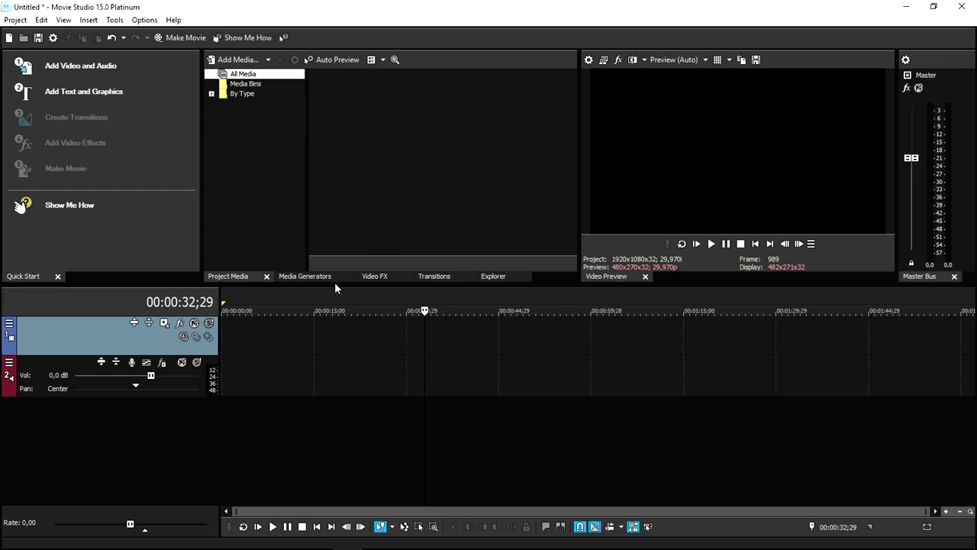
Place a Checkerboard clip on the video track, select its first 8 seconds, and open Render As
{"action": "left_click", "coordinate": [297, 275]}
{"action": "left_click_drag", "start_coordinate": [336, 111], "coordinate": [258, 316]}
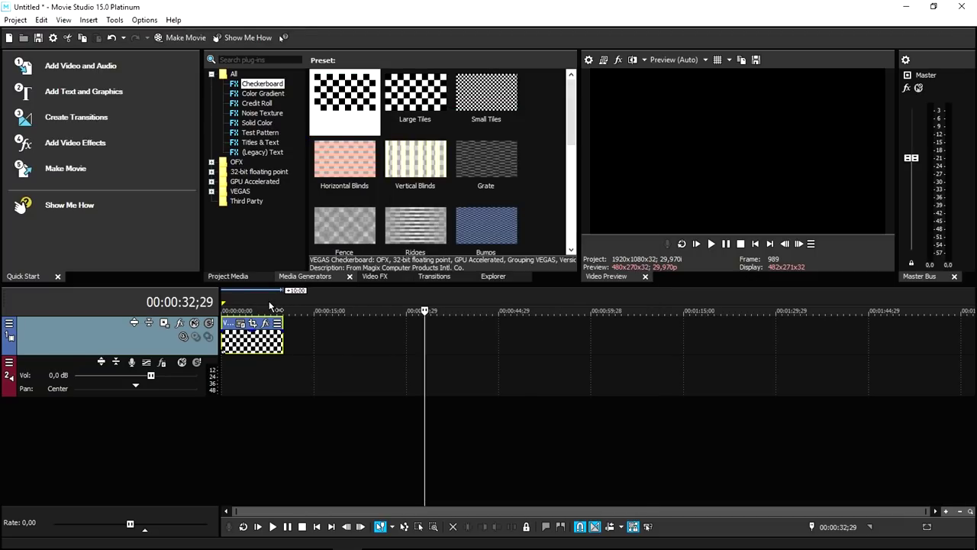
{"action": "left_click_drag", "start_coordinate": [269, 306], "coordinate": [190, 266]}
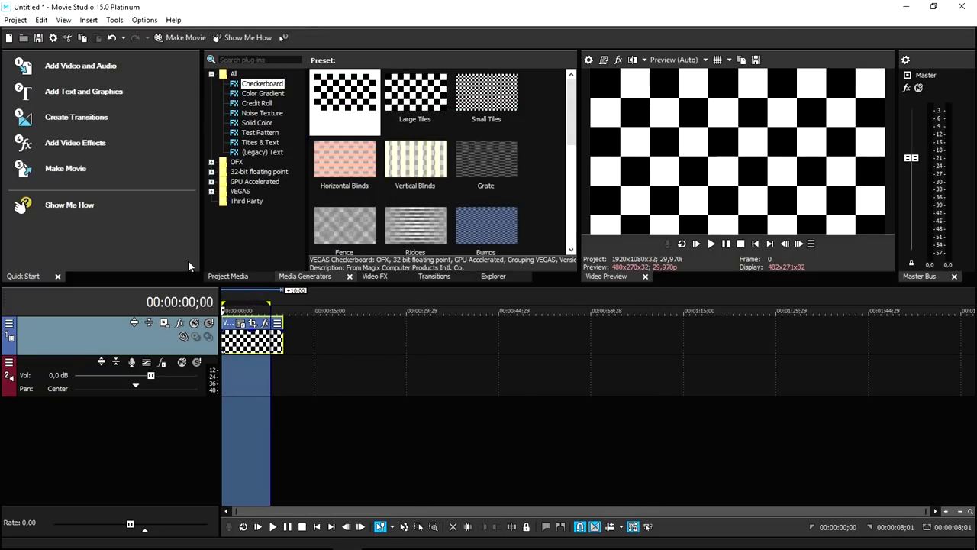
{"action": "left_click", "coordinate": [15, 20]}
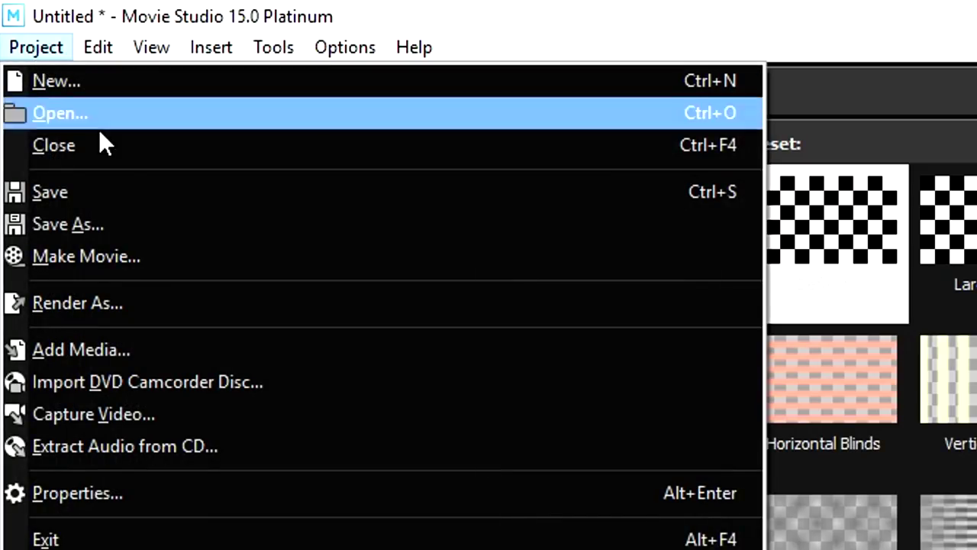
{"action": "left_click", "coordinate": [112, 302]}
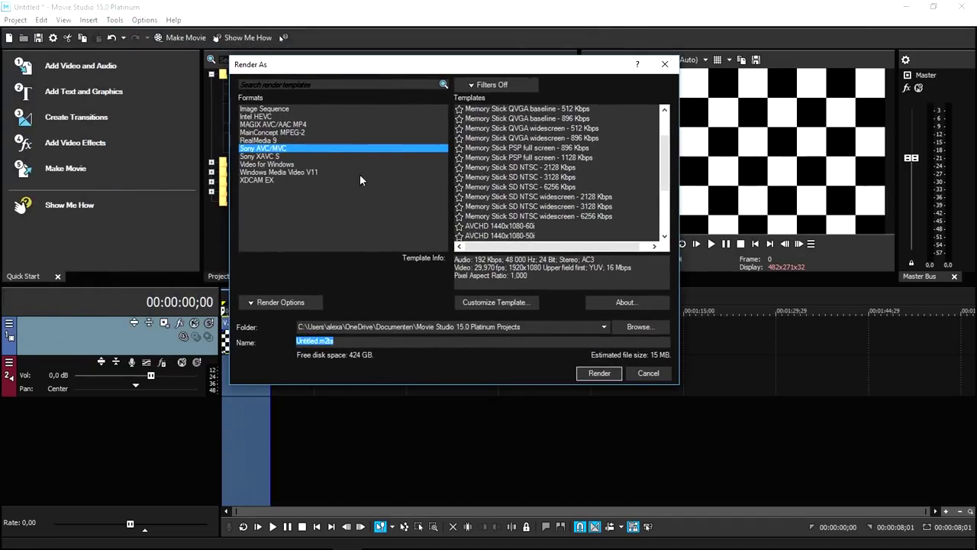
Choose the Internet 1920x1080-30p template under the Sony AVC/MVC format
{"action": "left_click", "coordinate": [334, 149]}
{"action": "scroll", "coordinate": [469, 173], "scroll_direction": "down", "scroll_amount": 4}
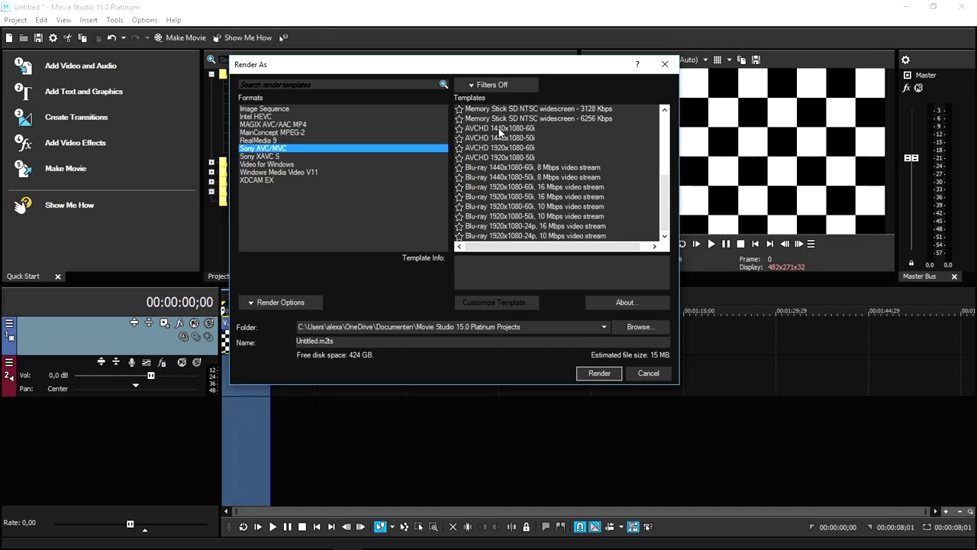
{"action": "left_click", "coordinate": [281, 156]}
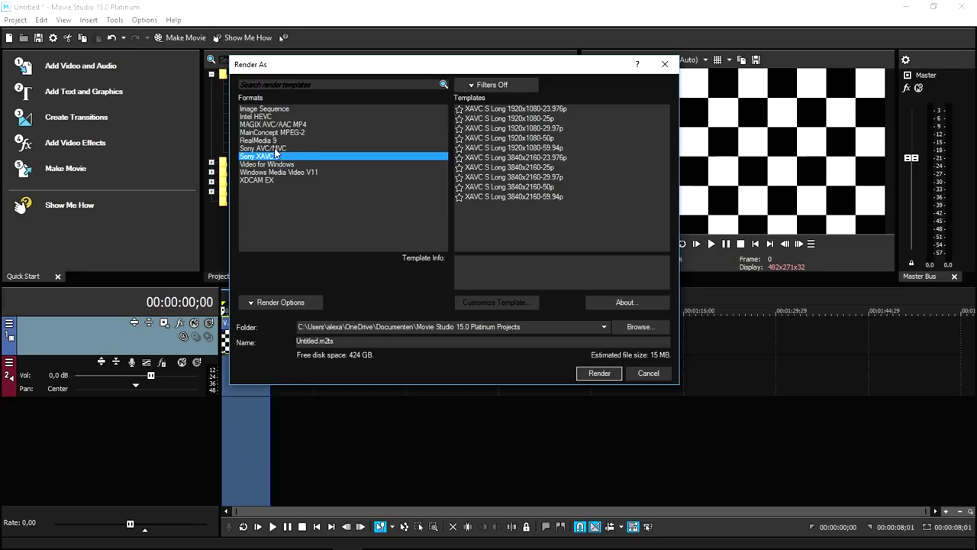
{"action": "left_click", "coordinate": [277, 149]}
{"action": "scroll", "coordinate": [539, 176], "scroll_direction": "down", "scroll_amount": 5}
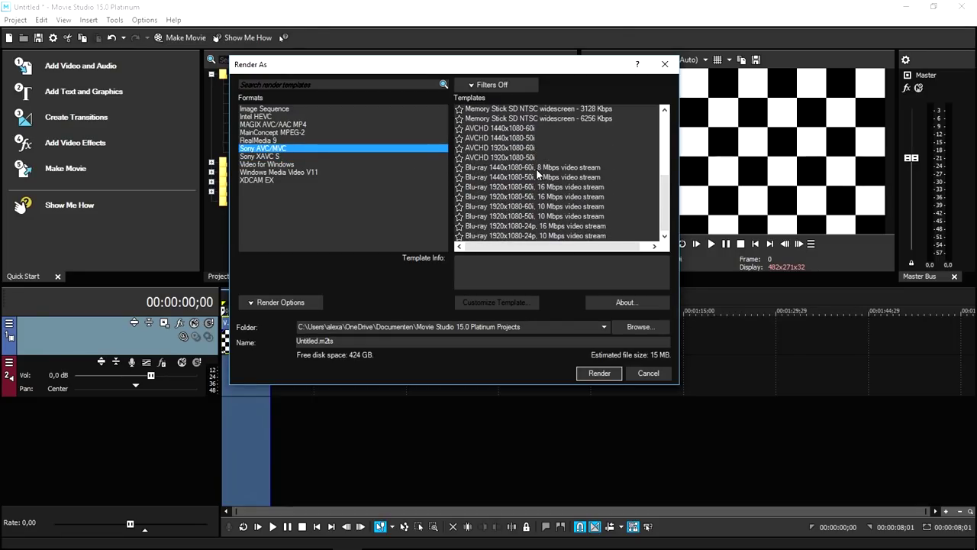
{"action": "scroll", "coordinate": [539, 176], "scroll_direction": "up", "scroll_amount": 3}
{"action": "scroll", "coordinate": [538, 176], "scroll_direction": "up", "scroll_amount": 2}
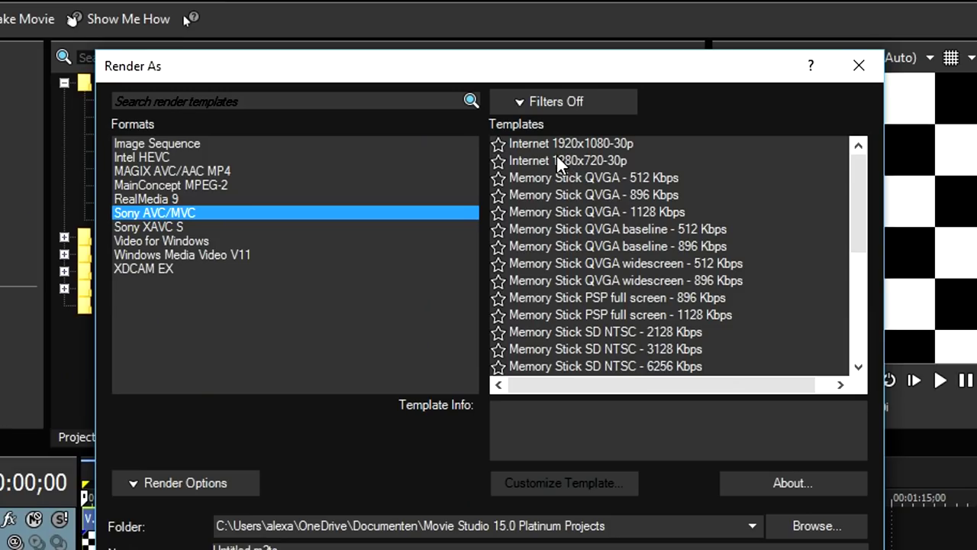
{"action": "left_click", "coordinate": [493, 109]}
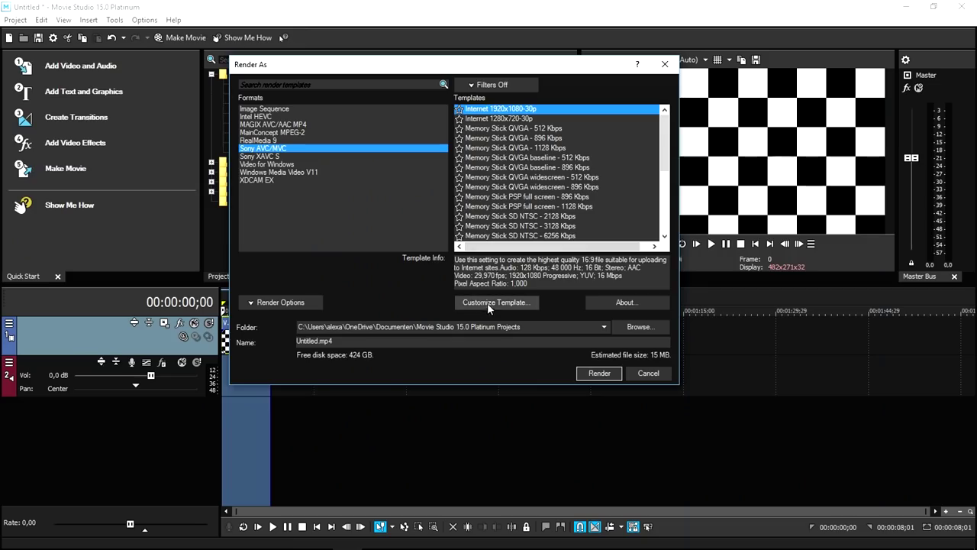
In custom settings keep AVC and High profile, set frame rate 60 (59,940 Double NTSC), progressive scan
{"action": "left_click", "coordinate": [549, 481]}
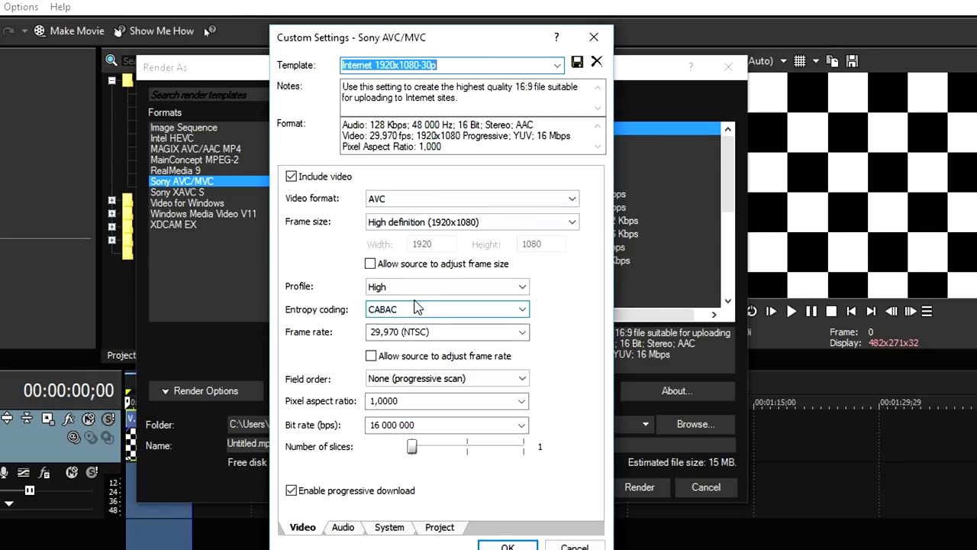
{"action": "left_click", "coordinate": [368, 202]}
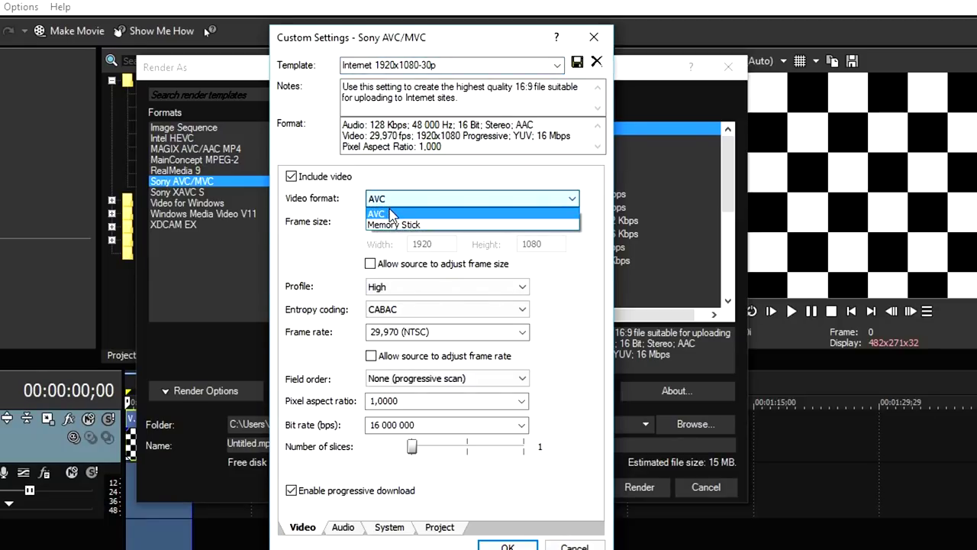
{"action": "left_click", "coordinate": [393, 211]}
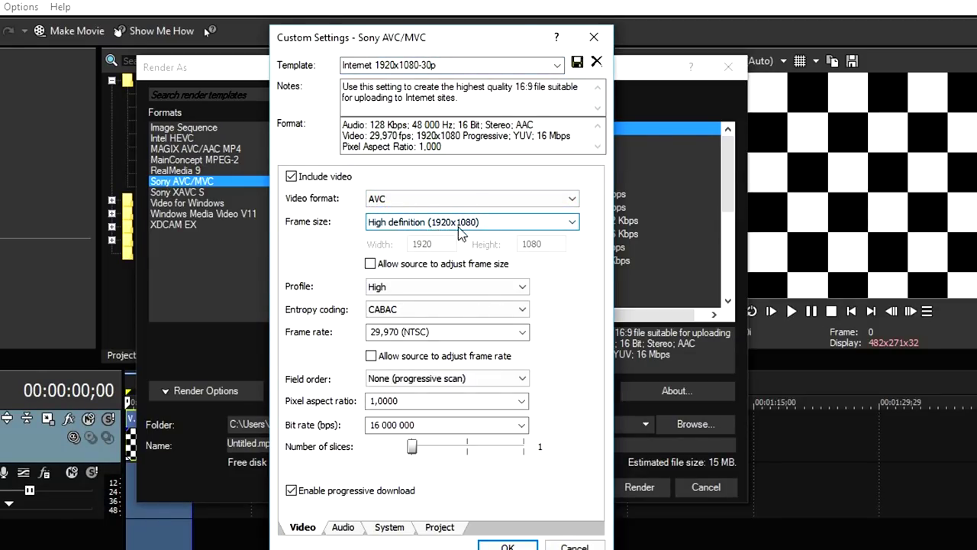
{"action": "left_click", "coordinate": [376, 290]}
{"action": "left_click", "coordinate": [374, 298]}
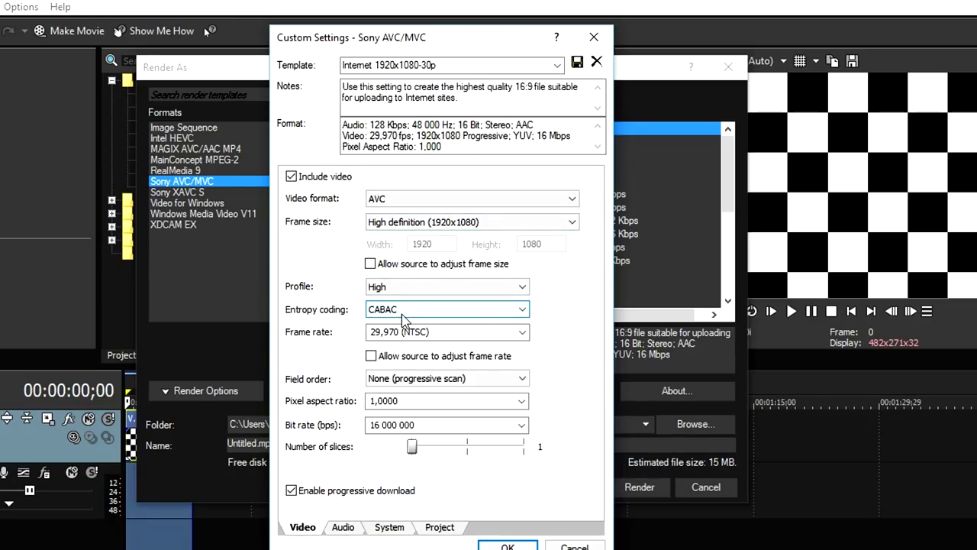
{"action": "left_click", "coordinate": [440, 331]}
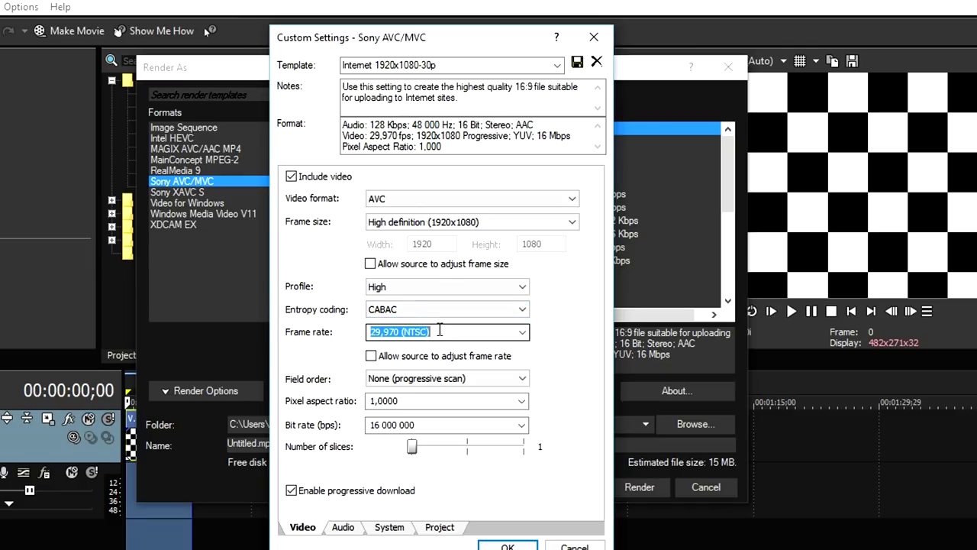
{"action": "type", "text": "60"}
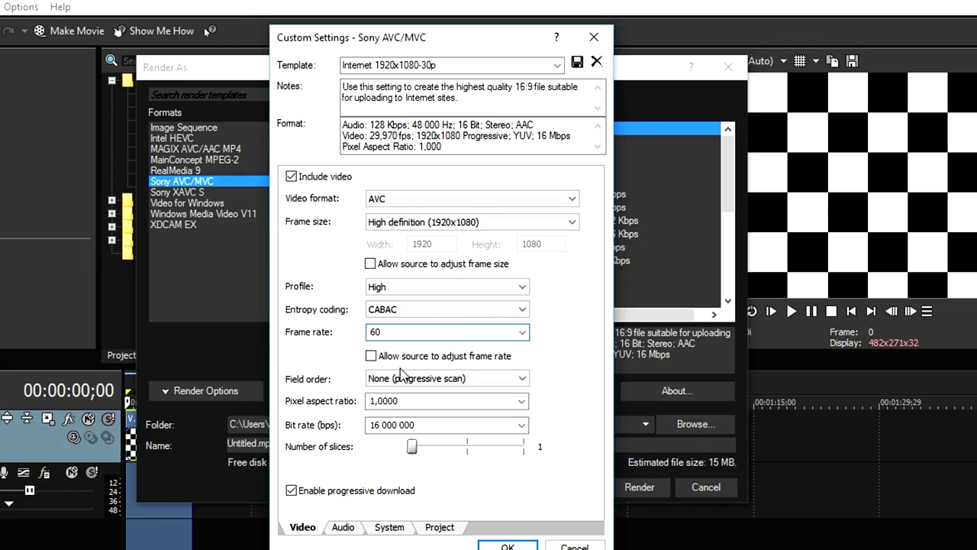
{"action": "left_click", "coordinate": [372, 380]}
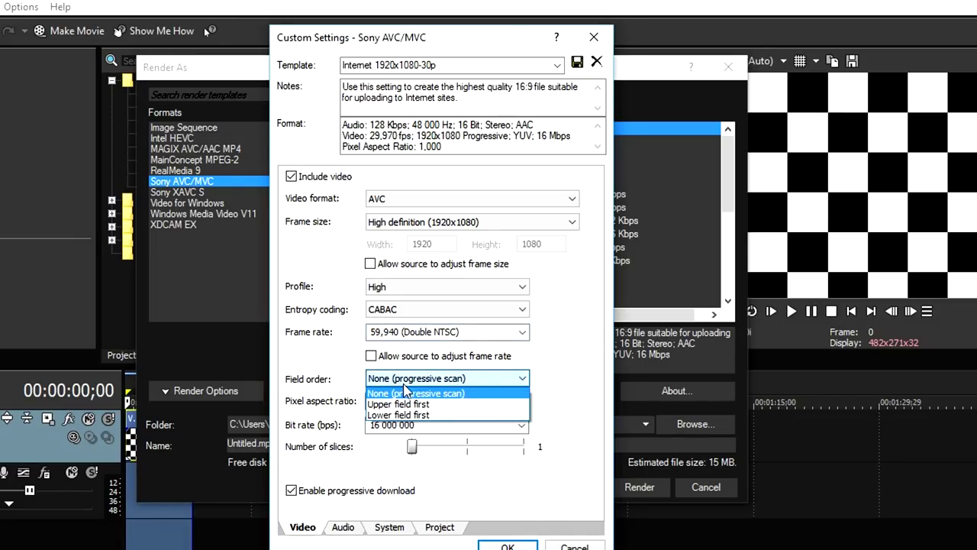
{"action": "left_click", "coordinate": [410, 394]}
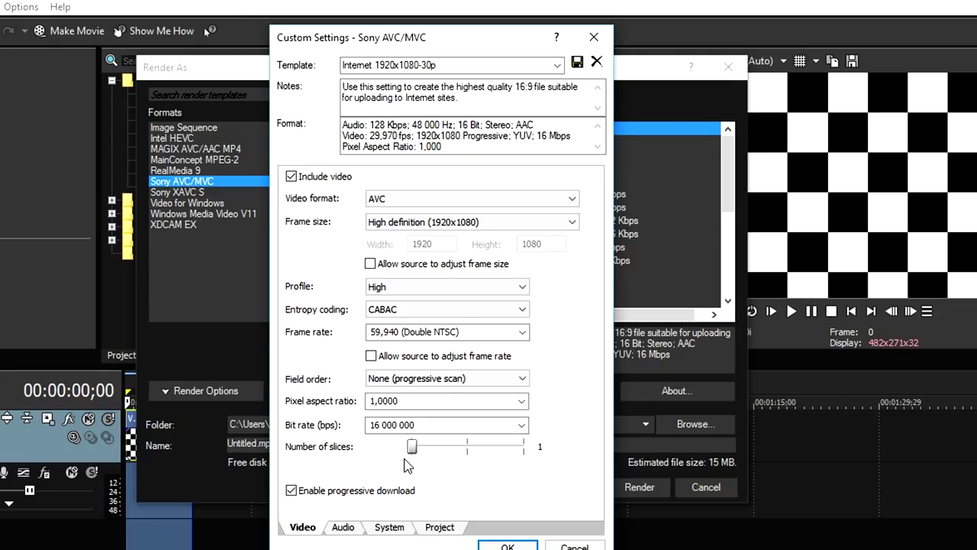
Set the template's audio bit rate to 320 000 with Stereo coding mode
{"action": "left_click", "coordinate": [345, 529]}
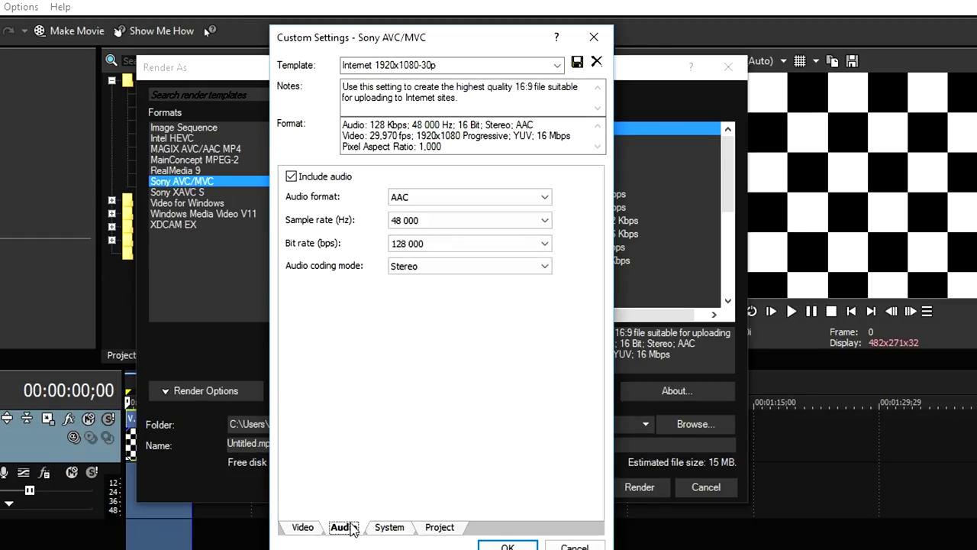
{"action": "left_click", "coordinate": [402, 246]}
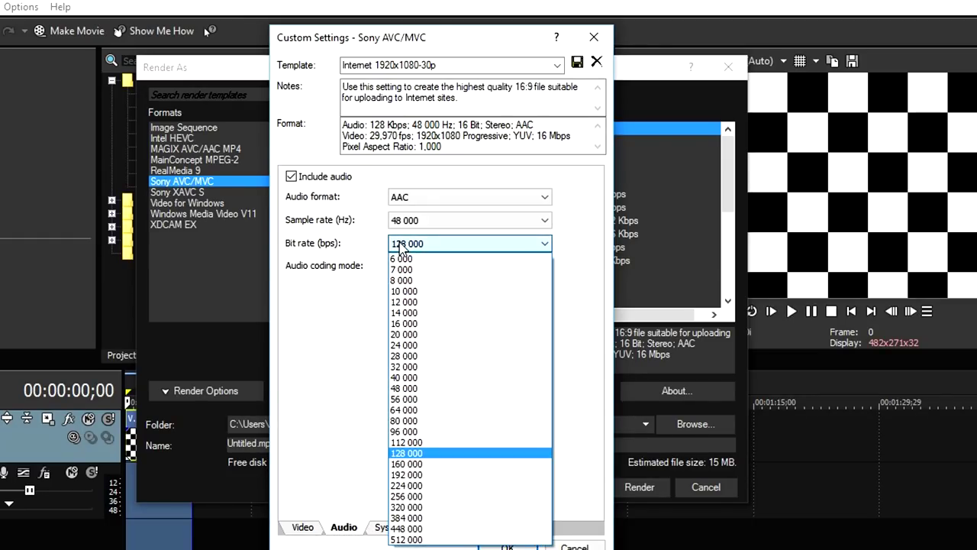
{"action": "left_click", "coordinate": [424, 507]}
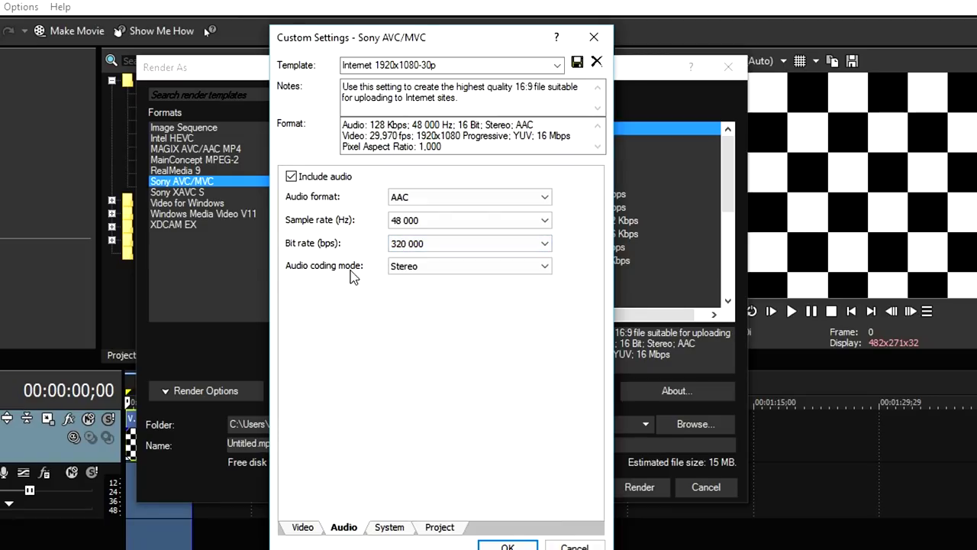
{"action": "left_click", "coordinate": [416, 268]}
{"action": "left_click", "coordinate": [417, 276]}
Set the project video rendering quality to Best
{"action": "left_click", "coordinate": [439, 527]}
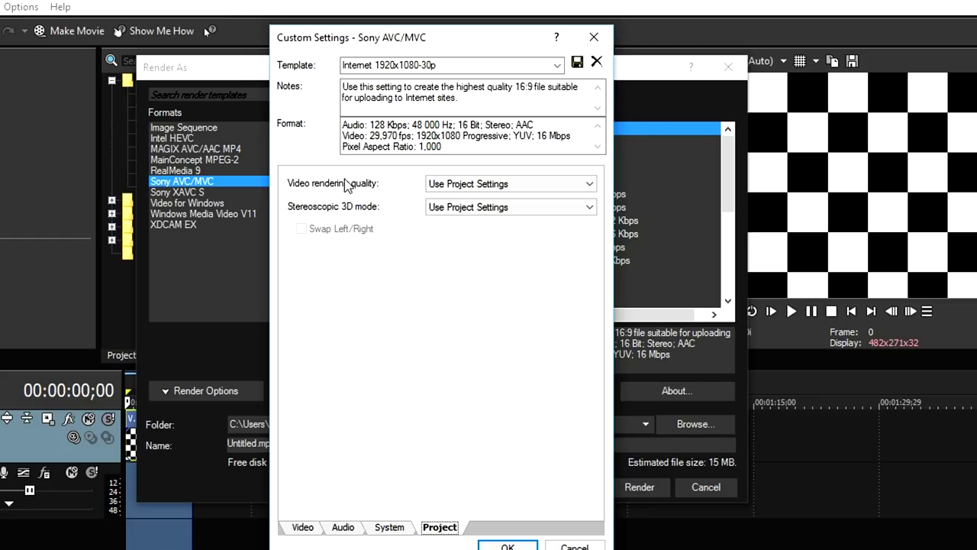
{"action": "left_click", "coordinate": [489, 184]}
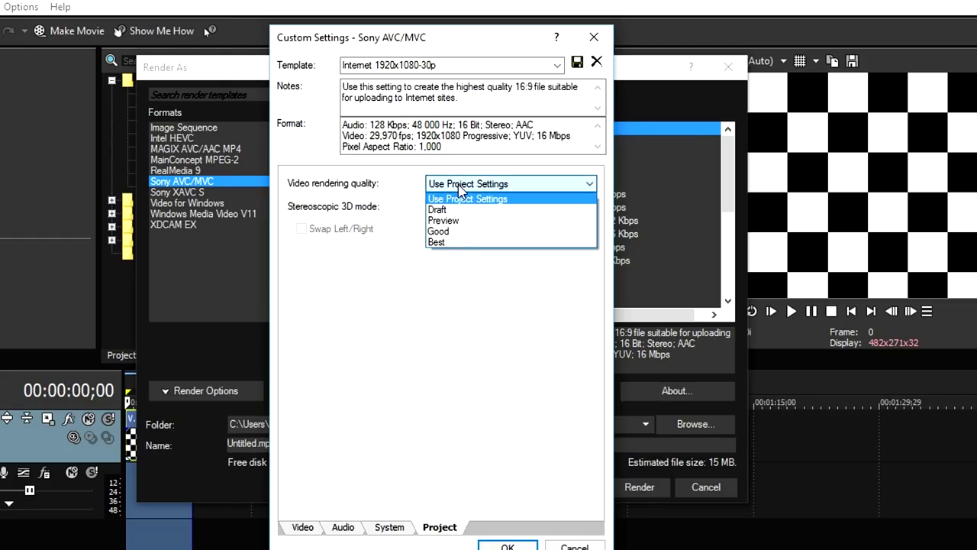
{"action": "left_click", "coordinate": [449, 242]}
{"action": "left_click", "coordinate": [303, 526]}
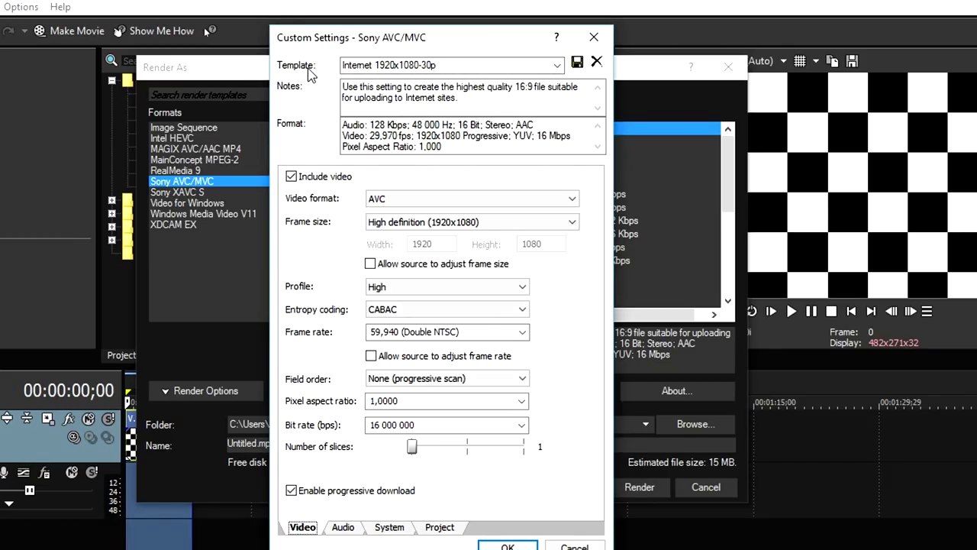
Save the custom settings as a template named 60FPS
{"action": "left_click", "coordinate": [456, 64]}
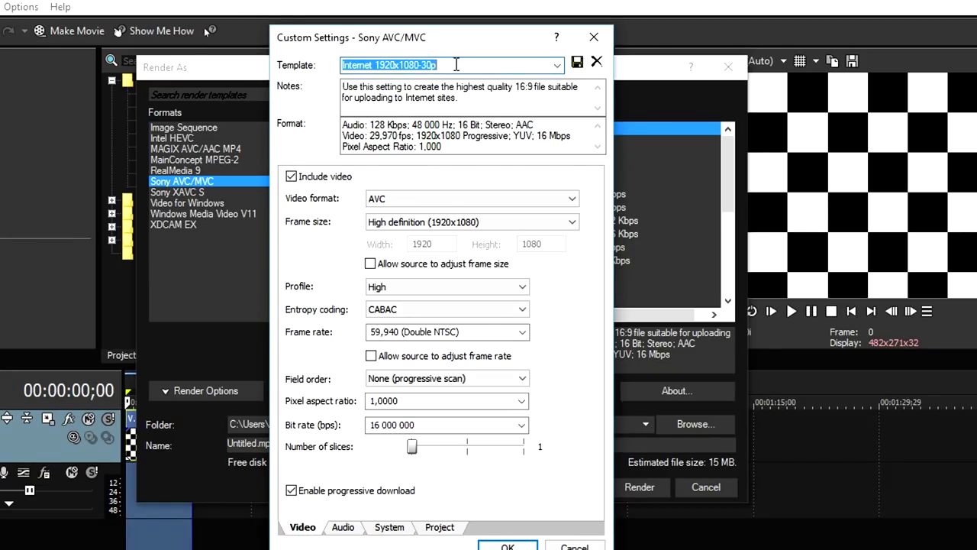
{"action": "type", "text": "60FPS"}
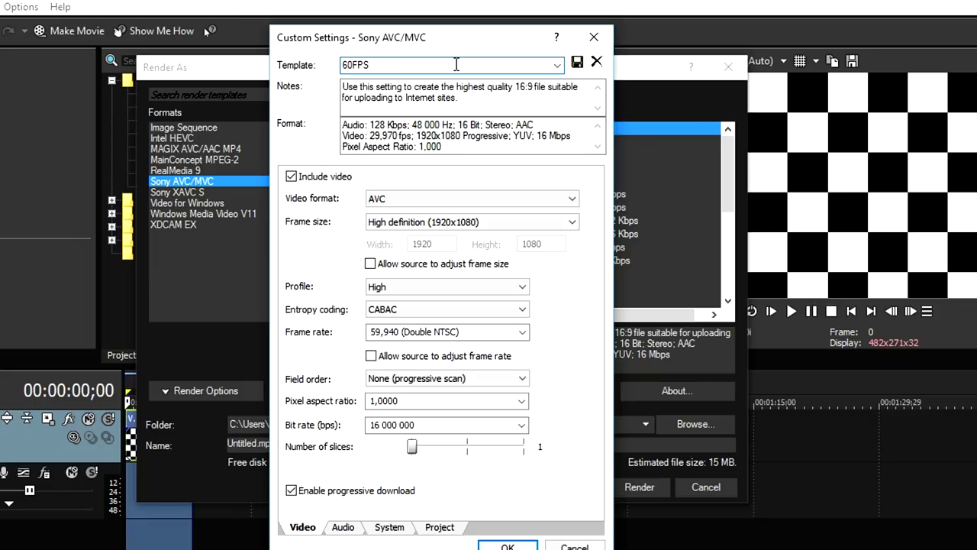
{"action": "left_click", "coordinate": [577, 62]}
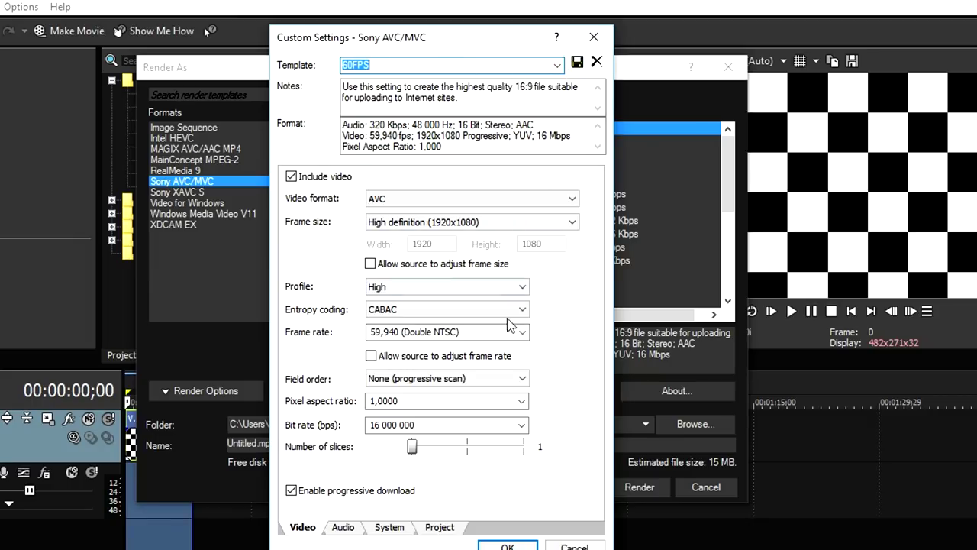
{"action": "left_click", "coordinate": [508, 546]}
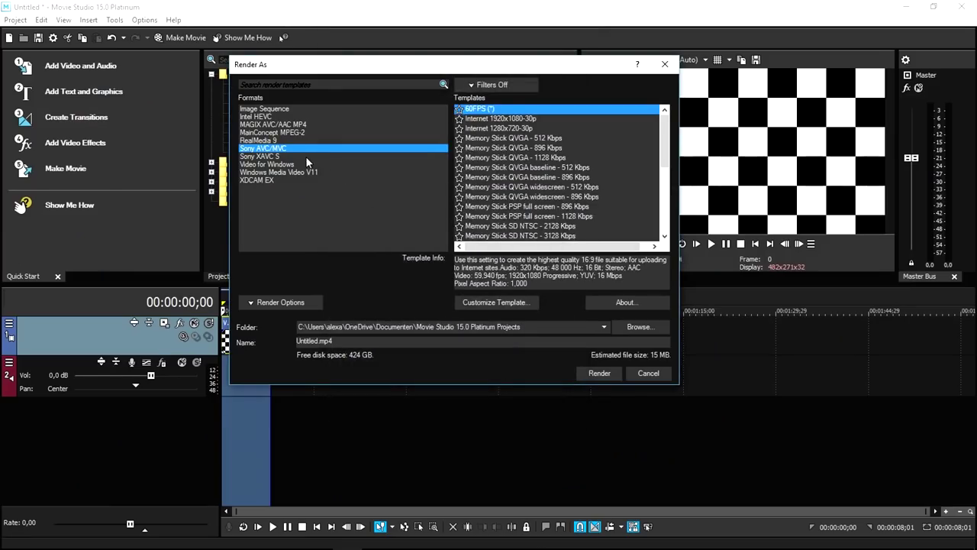
Select the 60FPS template under Sony AVC/MVC and start the render
{"action": "left_click", "coordinate": [290, 141]}
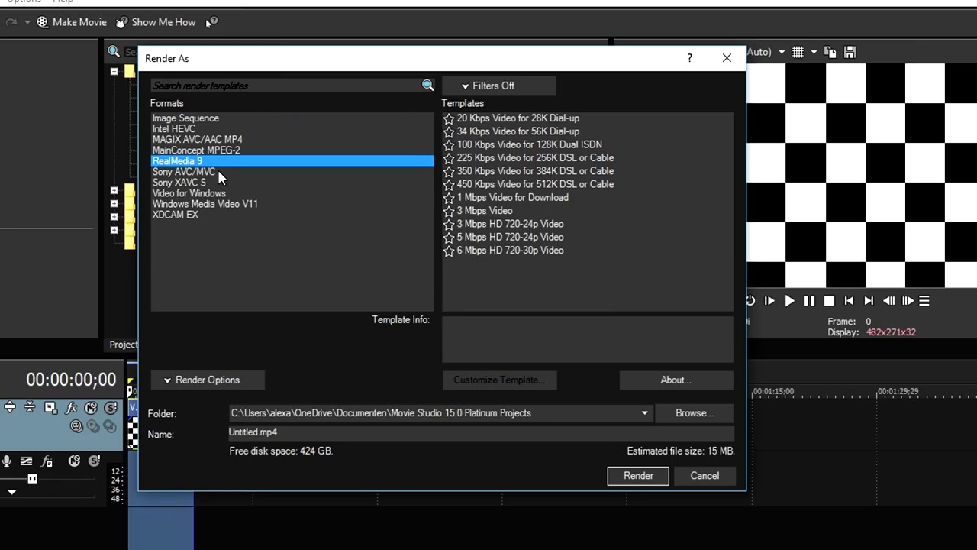
{"action": "left_click", "coordinate": [287, 148]}
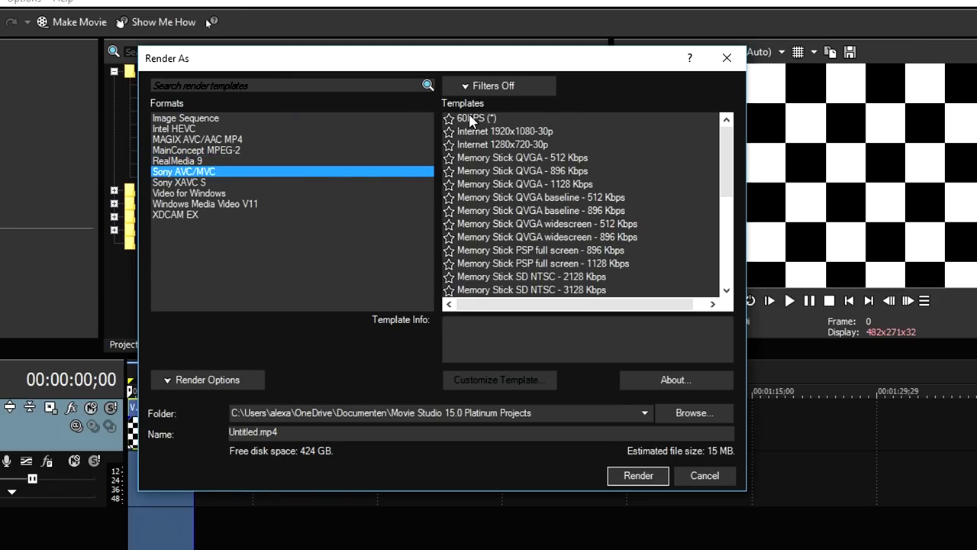
{"action": "left_click", "coordinate": [490, 120]}
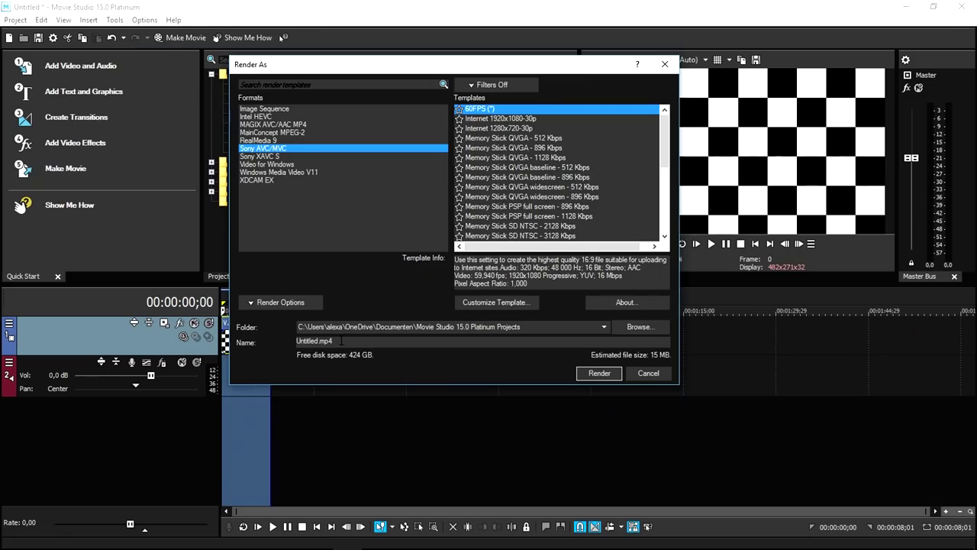
{"action": "left_click", "coordinate": [598, 374]}
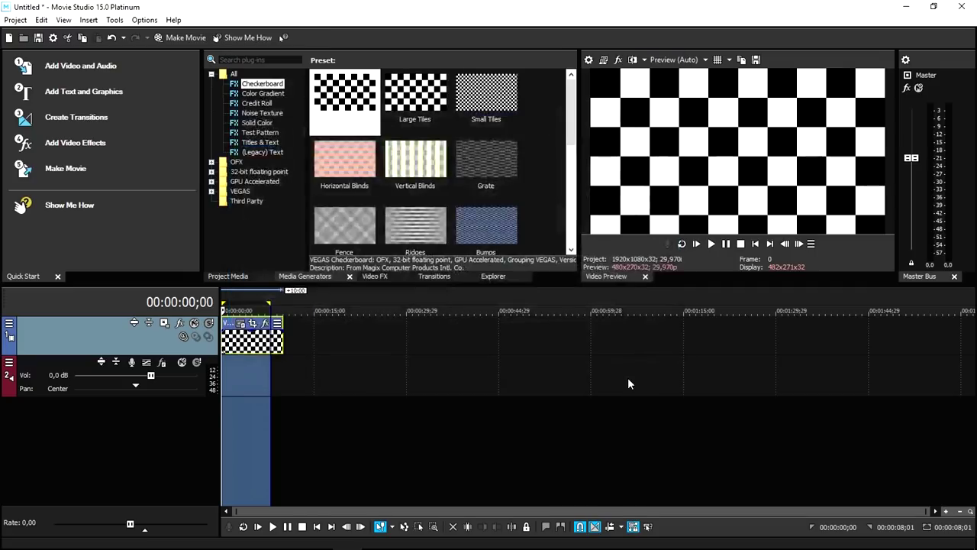
Delete the checkerboard clip from the video track
{"action": "left_click", "coordinate": [527, 378]}
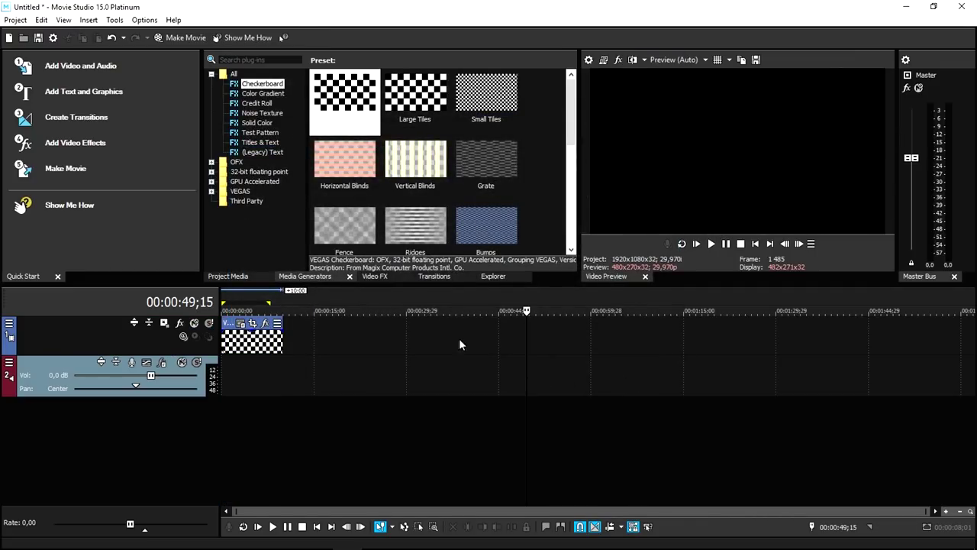
{"action": "left_click", "coordinate": [260, 344]}
{"action": "key", "text": "Delete"}
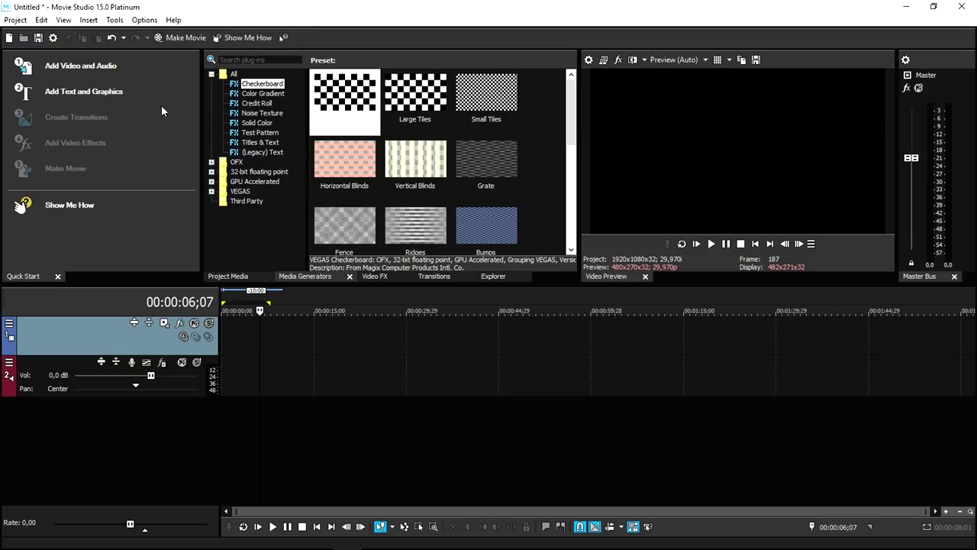
{"action": "left_click", "coordinate": [73, 69]}
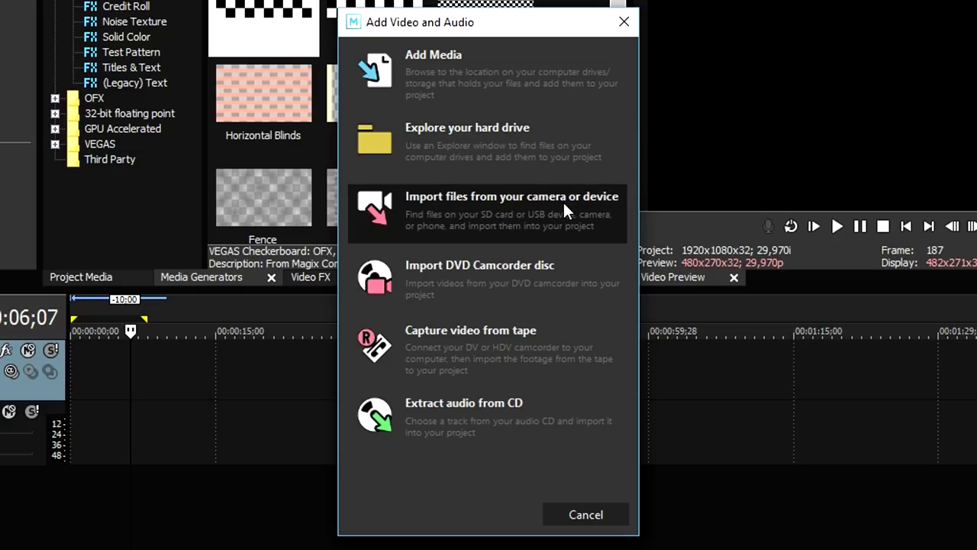
{"action": "left_click", "coordinate": [439, 128]}
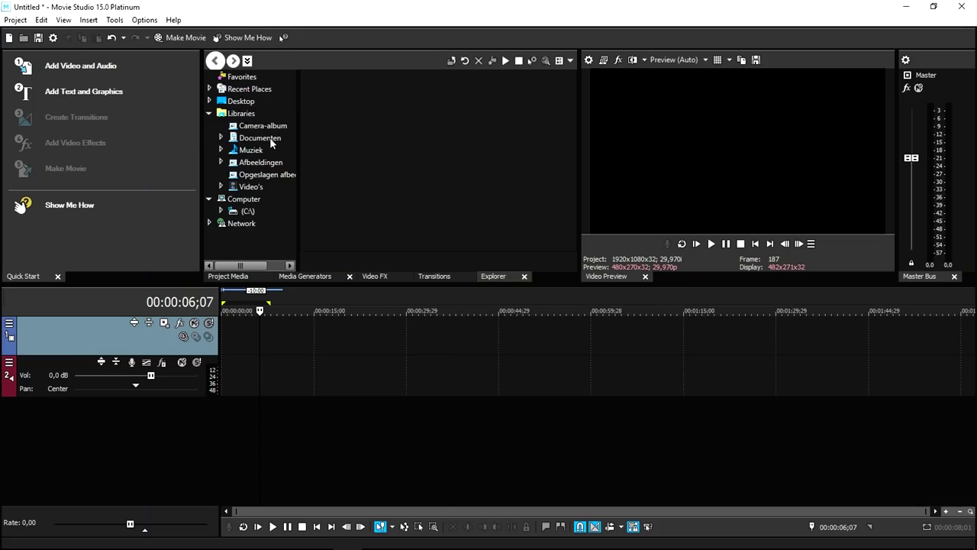
{"action": "left_click", "coordinate": [252, 151]}
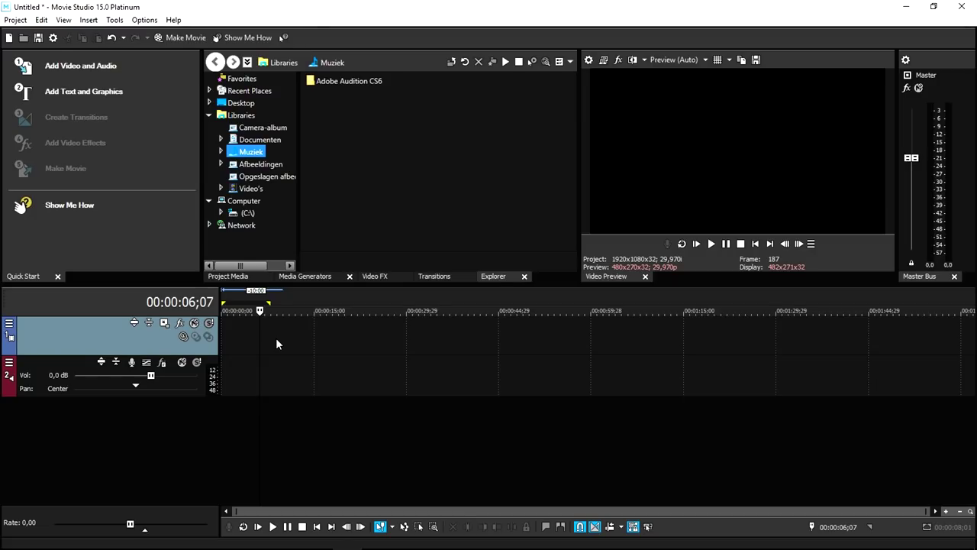
{"action": "left_click", "coordinate": [92, 92]}
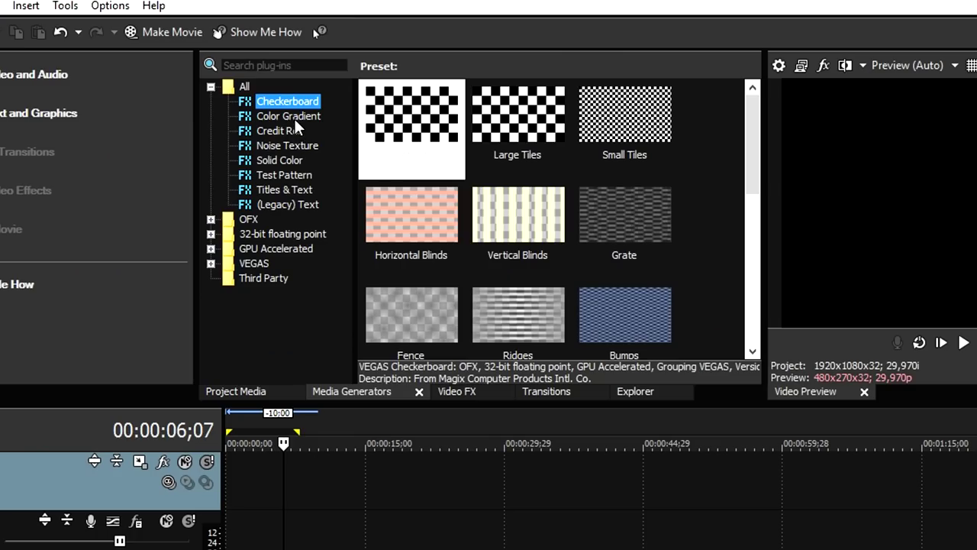
Preview the media generators and drag the default Titles & Text preset onto the timeline
{"action": "left_click", "coordinate": [296, 120]}
{"action": "left_click", "coordinate": [301, 130]}
{"action": "left_click", "coordinate": [309, 146]}
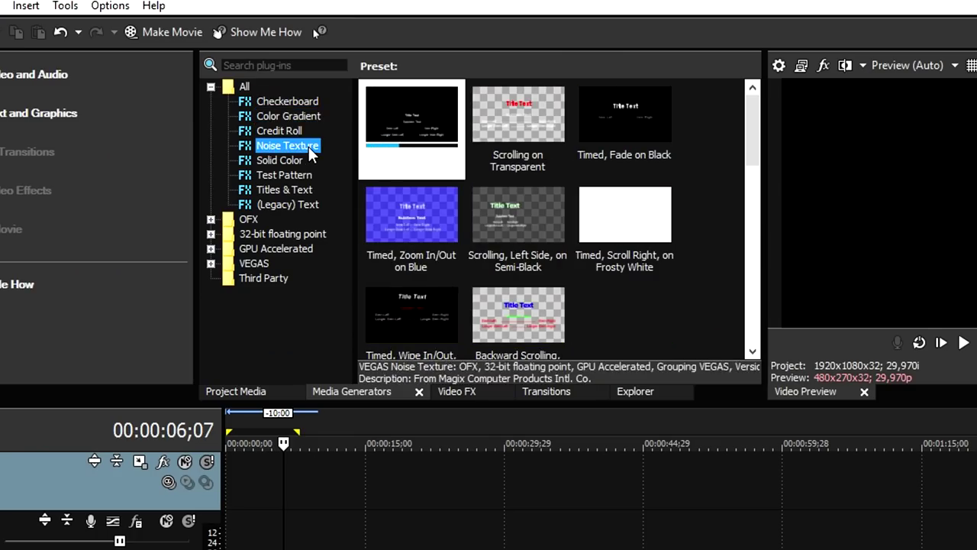
{"action": "left_click", "coordinate": [296, 161]}
{"action": "left_click", "coordinate": [301, 176]}
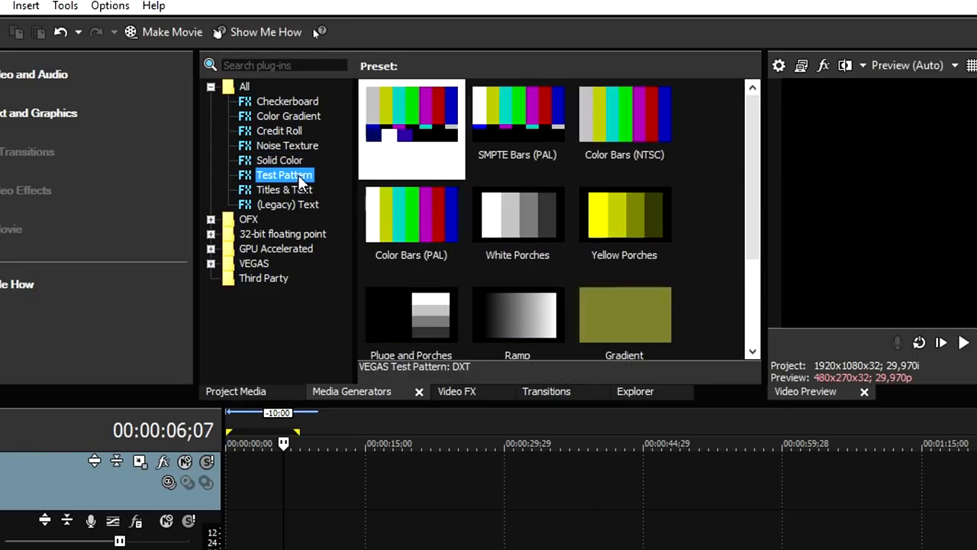
{"action": "left_click", "coordinate": [306, 190]}
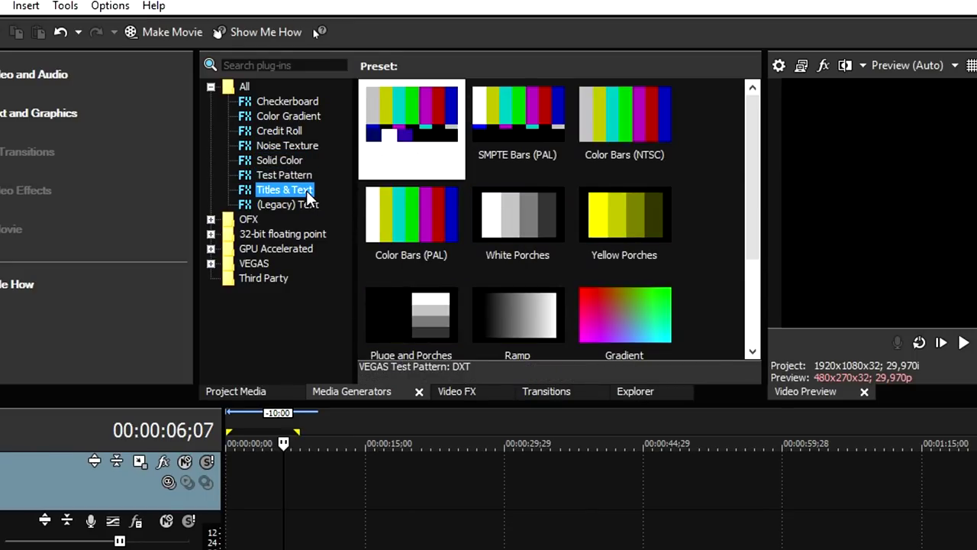
{"action": "left_click_drag", "start_coordinate": [429, 131], "coordinate": [279, 497]}
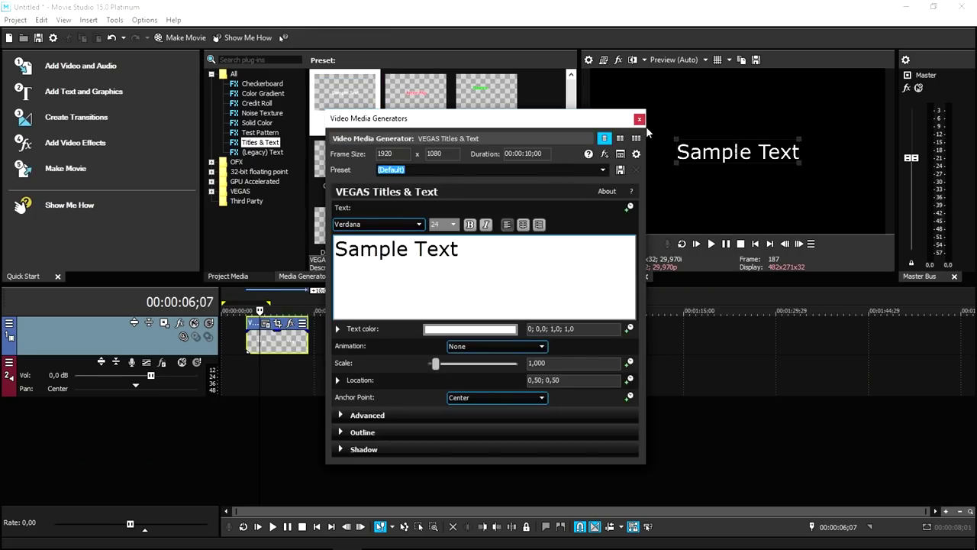
Enlarge the Sample Text, try Segoe MDL2 Assets and undo it, then delete the title event
{"action": "left_click_drag", "start_coordinate": [611, 124], "coordinate": [530, 119]}
{"action": "left_click_drag", "start_coordinate": [674, 164], "coordinate": [656, 170]}
{"action": "left_click_drag", "start_coordinate": [335, 244], "coordinate": [393, 252]}
{"action": "key", "text": "ctrl+a"}
{"action": "left_click", "coordinate": [298, 220]}
{"action": "left_click", "coordinate": [305, 269]}
{"action": "key", "text": "ctrl+z"}
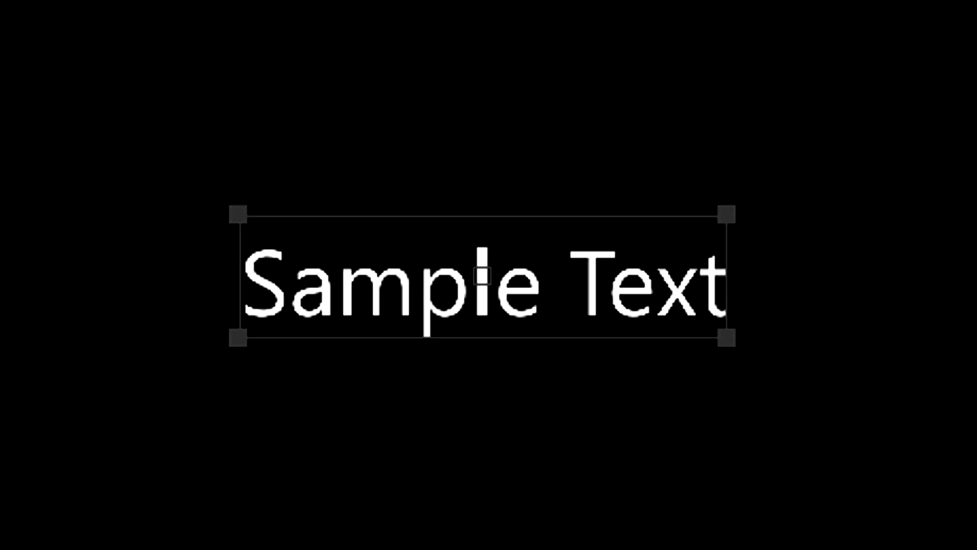
{"action": "key", "text": "Down"}
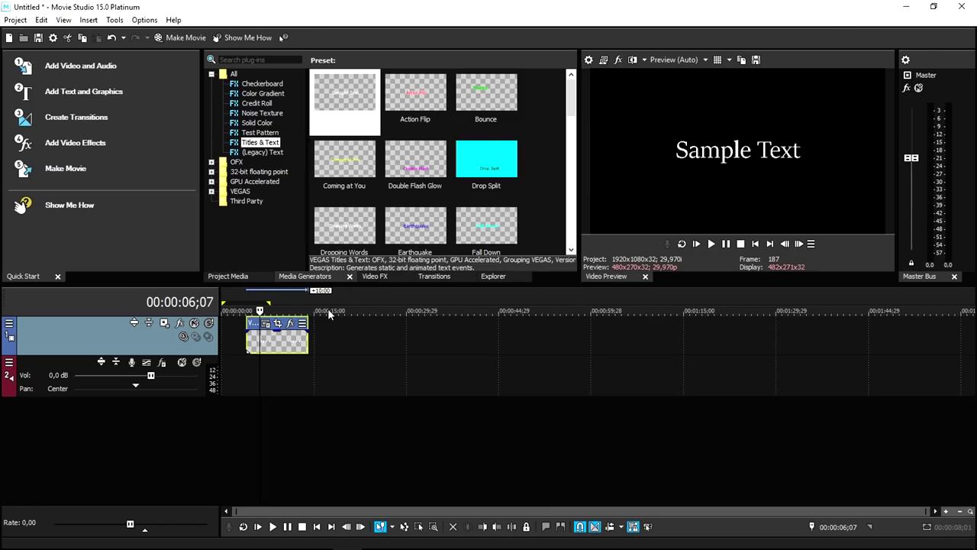
{"action": "key", "text": "Delete"}
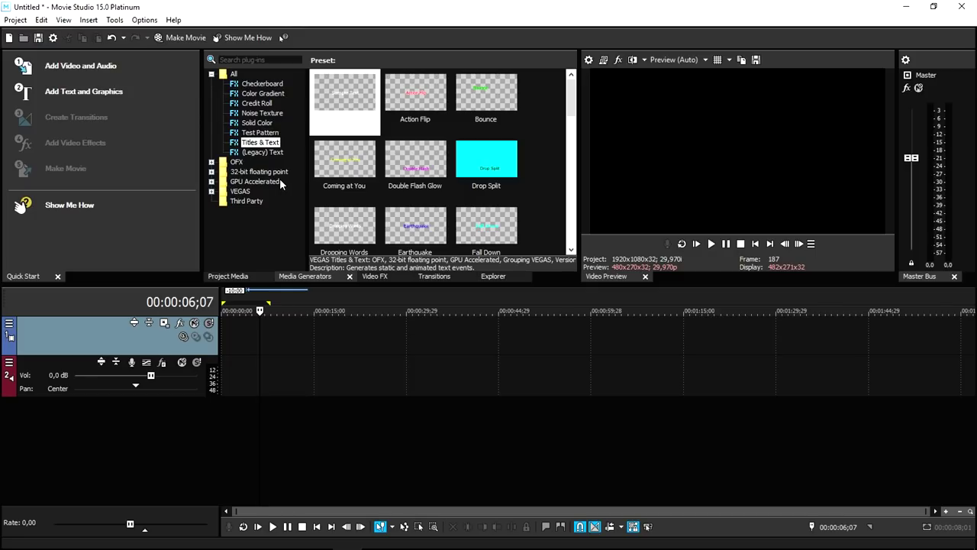
Close Quick Start, pass through Project Media and Media Generators, and scroll the Video FX list
{"action": "left_click", "coordinate": [58, 278]}
{"action": "left_click", "coordinate": [28, 278]}
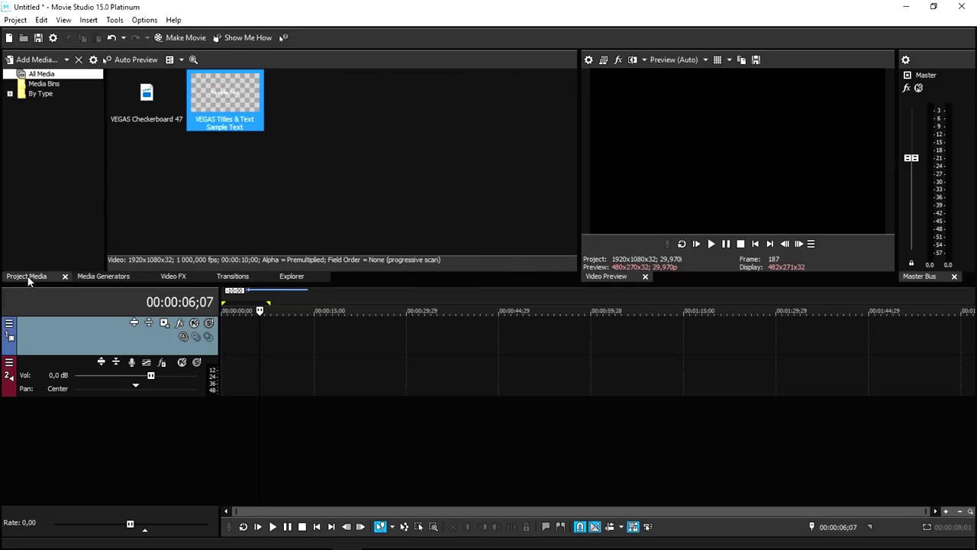
{"action": "left_click", "coordinate": [86, 280]}
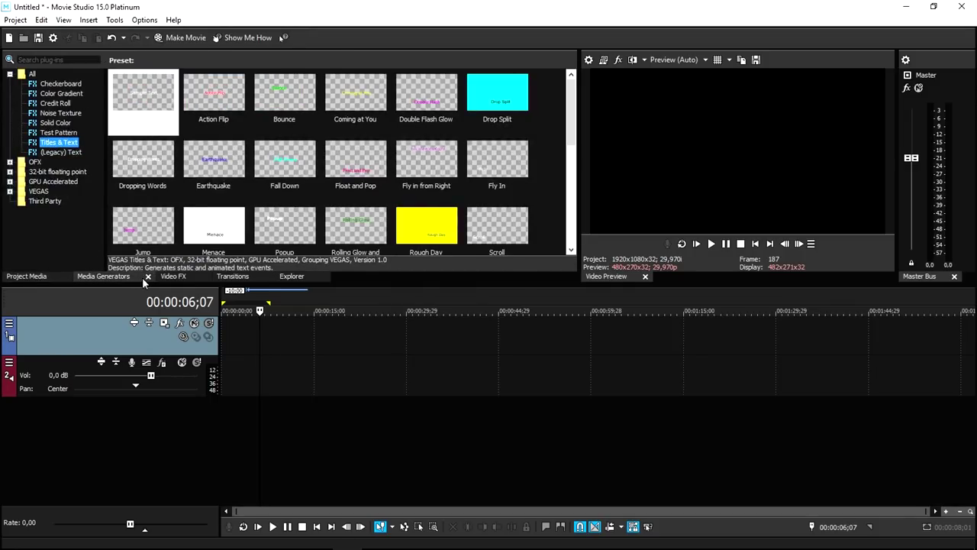
{"action": "left_click", "coordinate": [173, 276]}
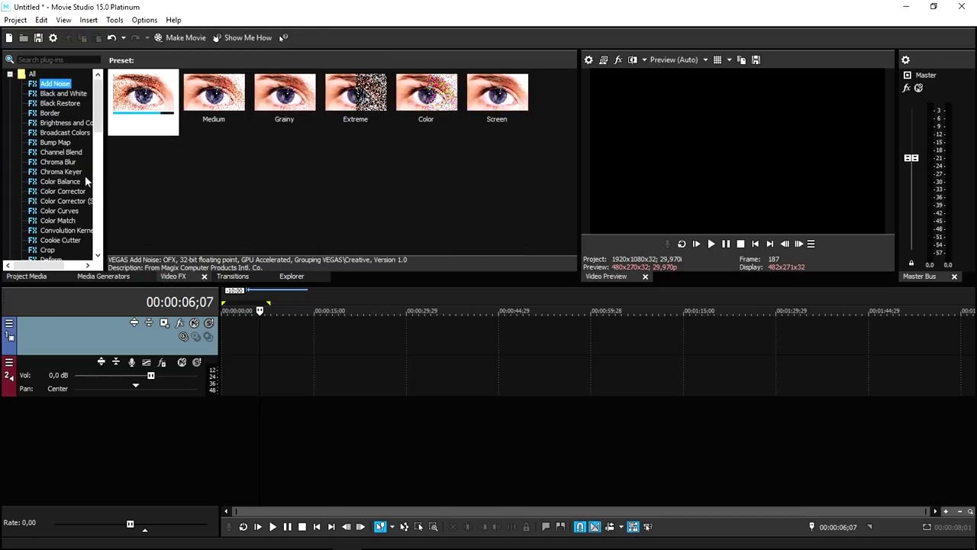
{"action": "scroll", "coordinate": [70, 164], "scroll_direction": "down", "scroll_amount": 17}
{"action": "scroll", "coordinate": [71, 164], "scroll_direction": "up", "scroll_amount": 5}
{"action": "scroll", "coordinate": [70, 163], "scroll_direction": "up", "scroll_amount": 12}
{"action": "scroll", "coordinate": [67, 145], "scroll_direction": "down", "scroll_amount": 1}
{"action": "scroll", "coordinate": [65, 142], "scroll_direction": "down", "scroll_amount": 12}
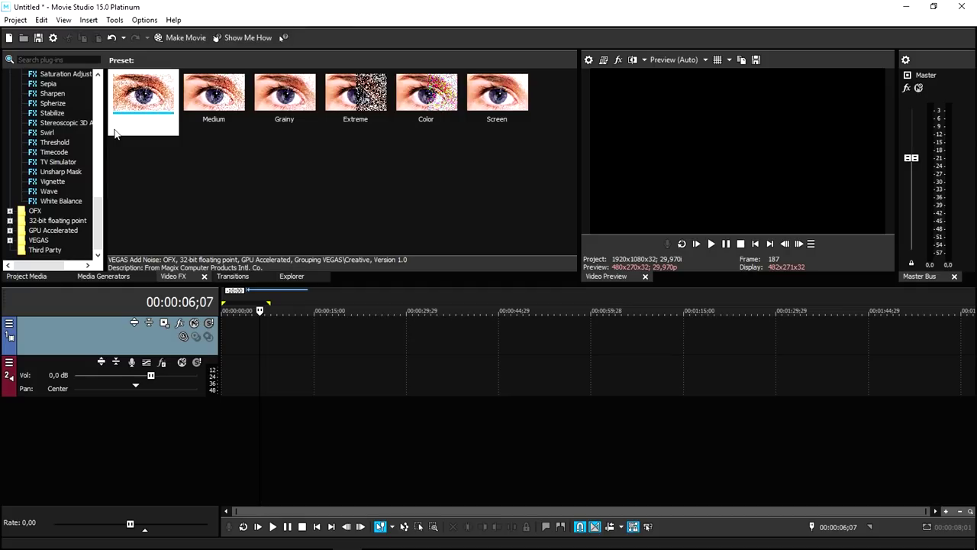
{"action": "scroll", "coordinate": [64, 130], "scroll_direction": "up", "scroll_amount": 15}
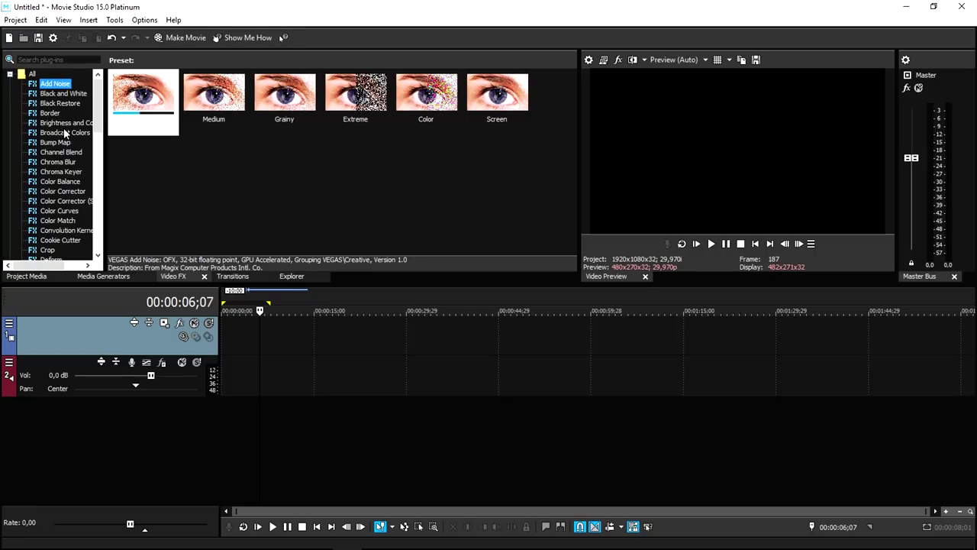
{"action": "scroll", "coordinate": [57, 138], "scroll_direction": "down", "scroll_amount": 12}
Look over the Black and White effect presets, then switch to the Transitions list
{"action": "scroll", "coordinate": [51, 148], "scroll_direction": "up", "scroll_amount": 12}
{"action": "left_click", "coordinate": [73, 95]}
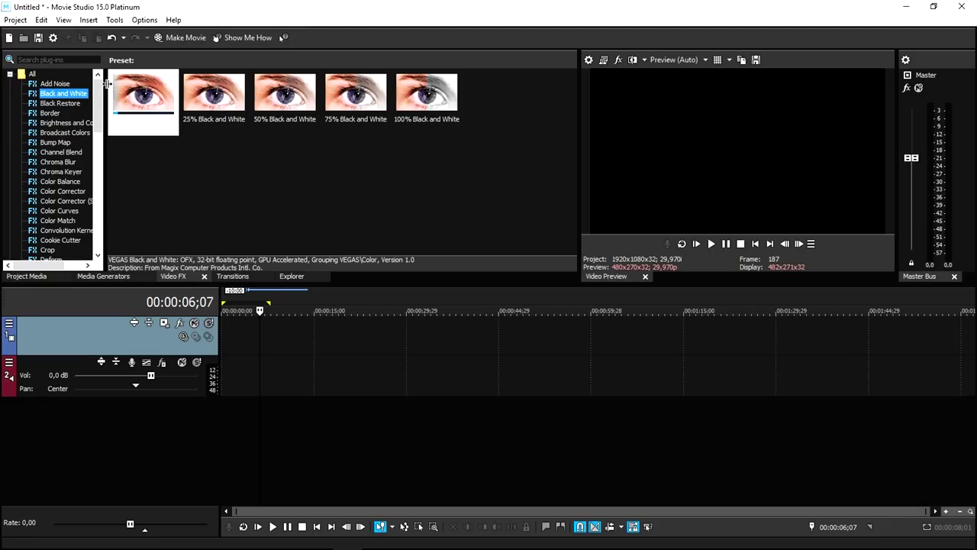
{"action": "left_click", "coordinate": [233, 276]}
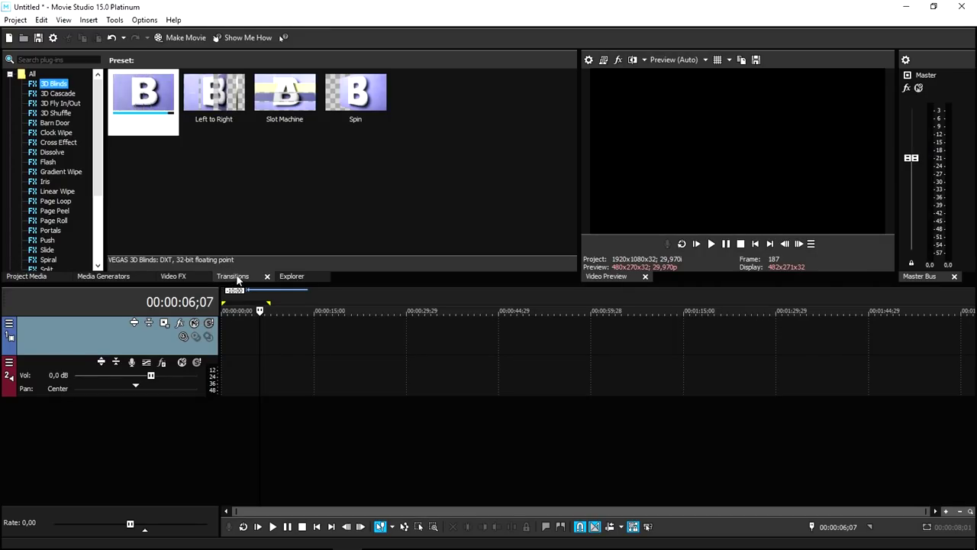
Step through the transitions down to Linear Wipe, then go back to the Video FX list
{"action": "scroll", "coordinate": [54, 183], "scroll_direction": "down", "scroll_amount": 3}
{"action": "scroll", "coordinate": [52, 181], "scroll_direction": "up", "scroll_amount": 3}
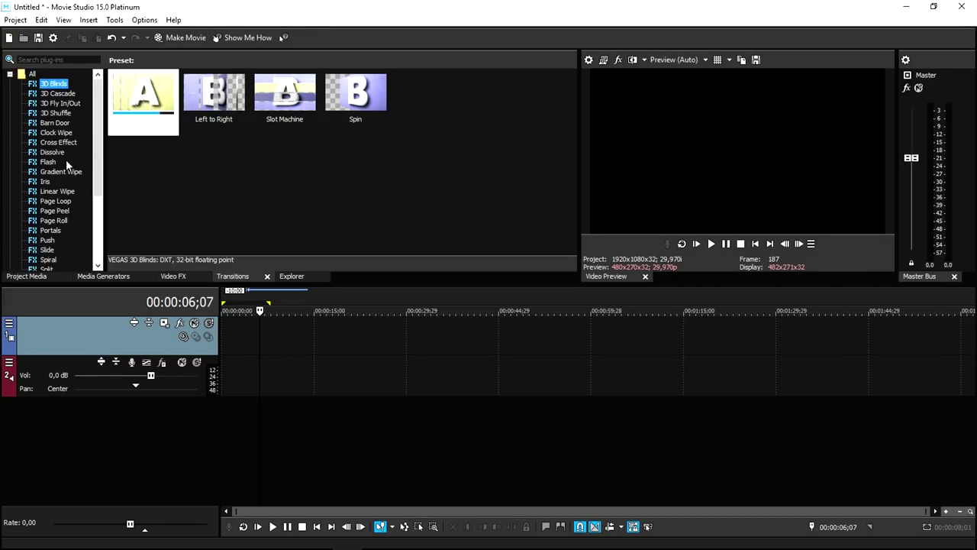
{"action": "key", "text": "Down"}
{"action": "key", "text": "Down"}
{"action": "key", "text": "Down"}
{"action": "key", "text": "Down"}
{"action": "key", "text": "Down"}
{"action": "key", "text": "Down"}
{"action": "key", "text": "Down"}
{"action": "key", "text": "Down"}
{"action": "key", "text": "Down"}
{"action": "key", "text": "Down"}
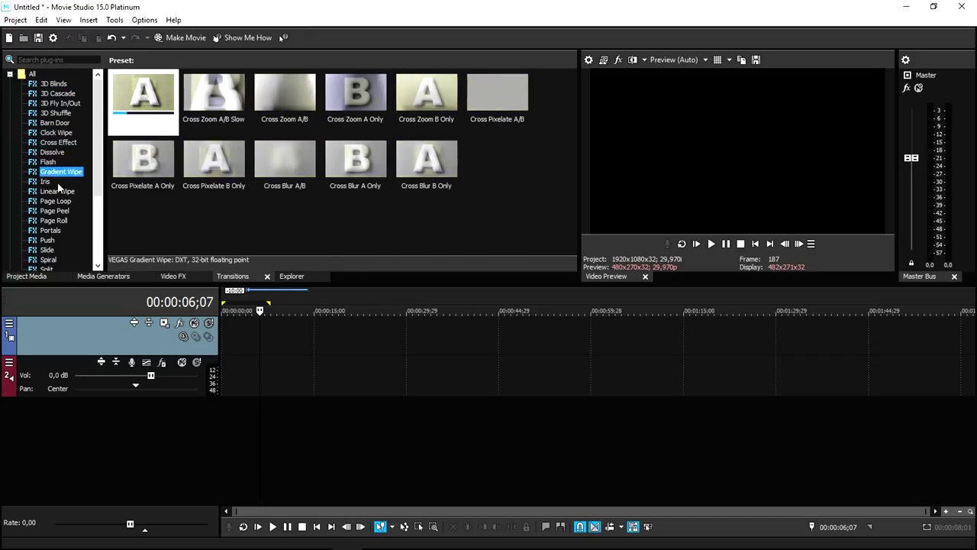
{"action": "scroll", "coordinate": [59, 199], "scroll_direction": "down", "scroll_amount": 1}
{"action": "scroll", "coordinate": [60, 191], "scroll_direction": "down", "scroll_amount": 3}
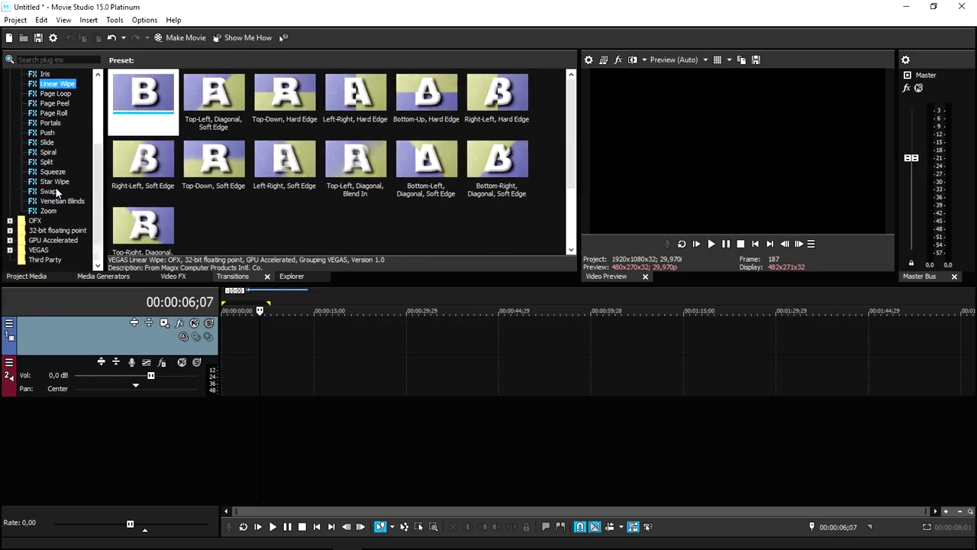
{"action": "scroll", "coordinate": [58, 192], "scroll_direction": "up", "scroll_amount": 4}
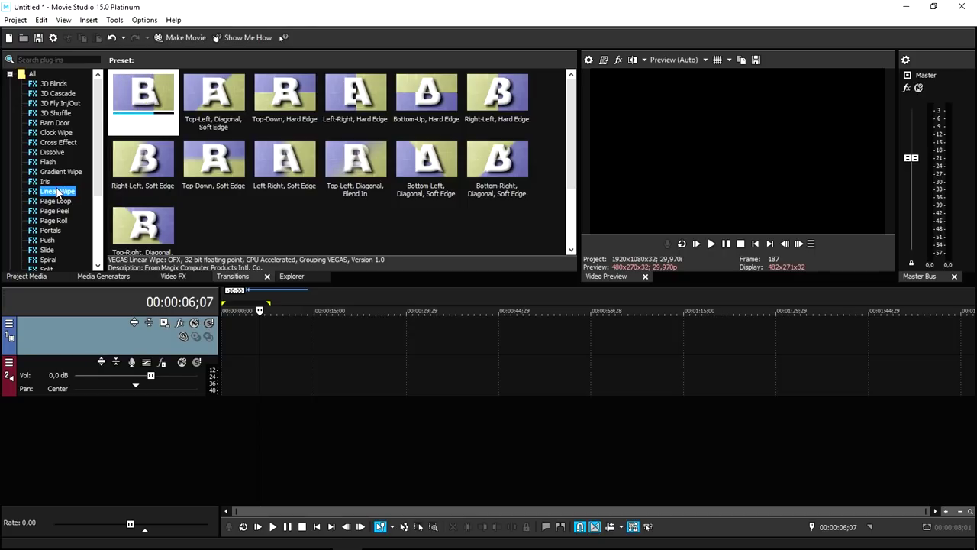
{"action": "scroll", "coordinate": [60, 187], "scroll_direction": "down", "scroll_amount": 2}
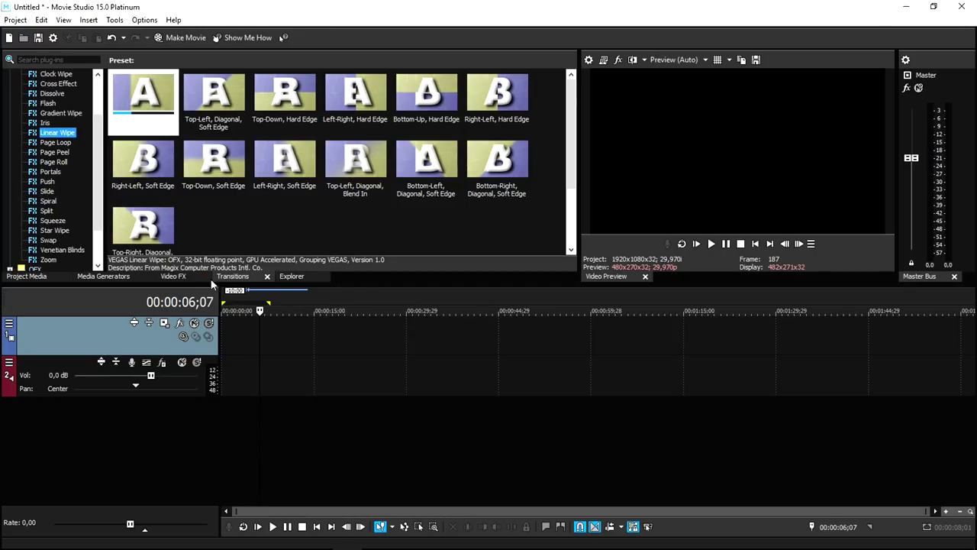
{"action": "left_click", "coordinate": [174, 276]}
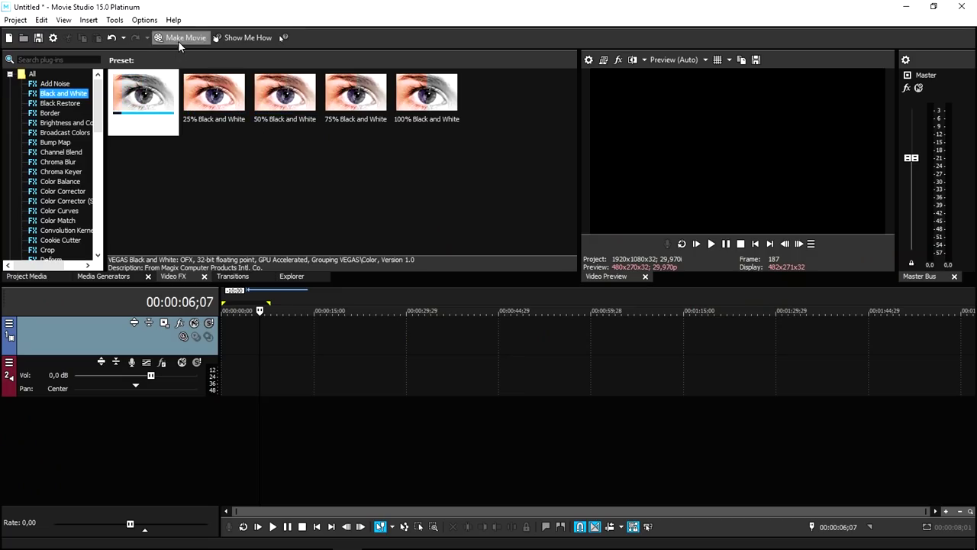
Save the project as video.vf in the Movie Studio 15.0 Platinum Projects folder
{"action": "left_click", "coordinate": [278, 164]}
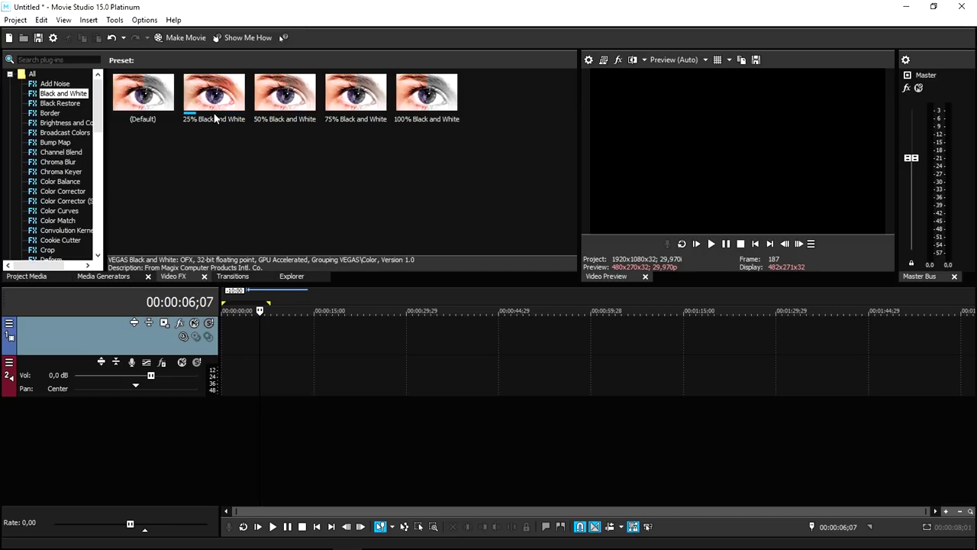
{"action": "key", "text": "ctrl+s"}
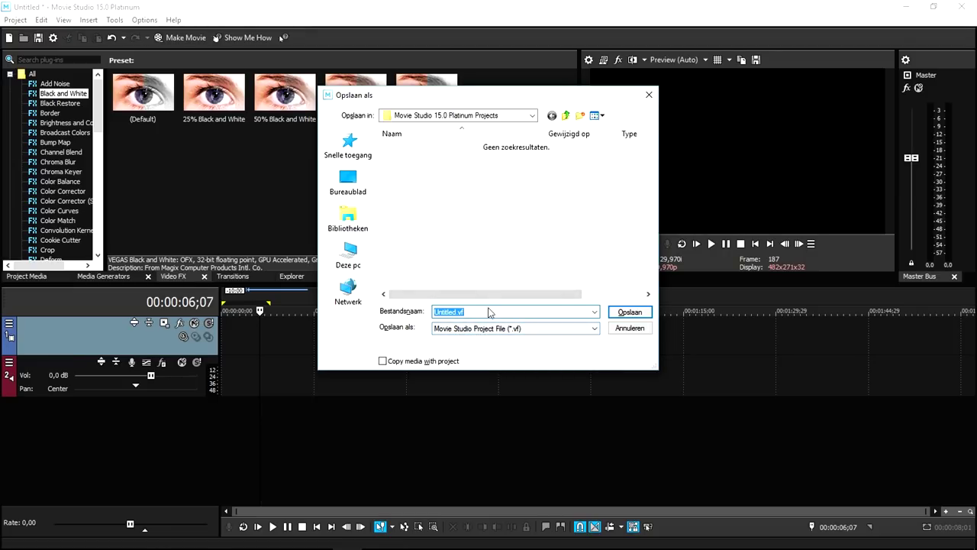
{"action": "type", "text": "video"}
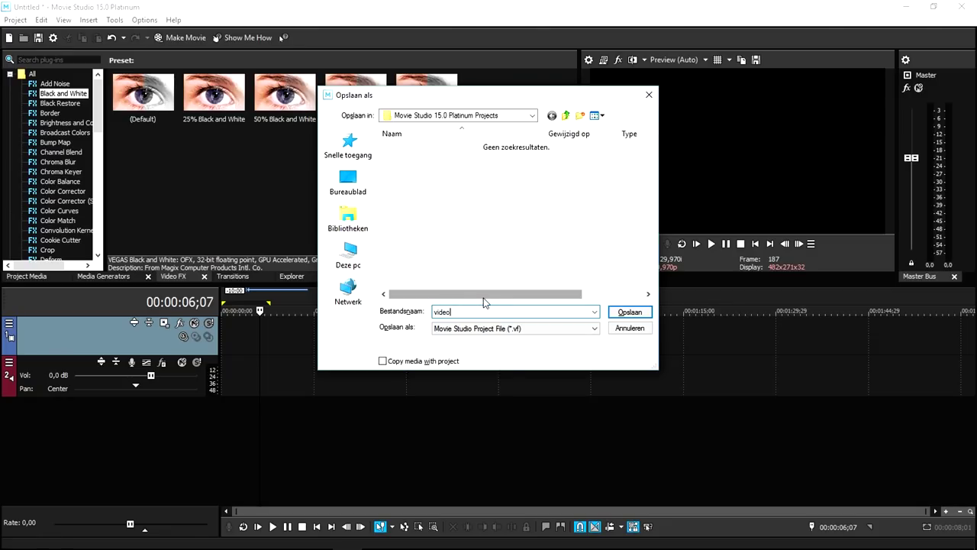
{"action": "left_click", "coordinate": [628, 314]}
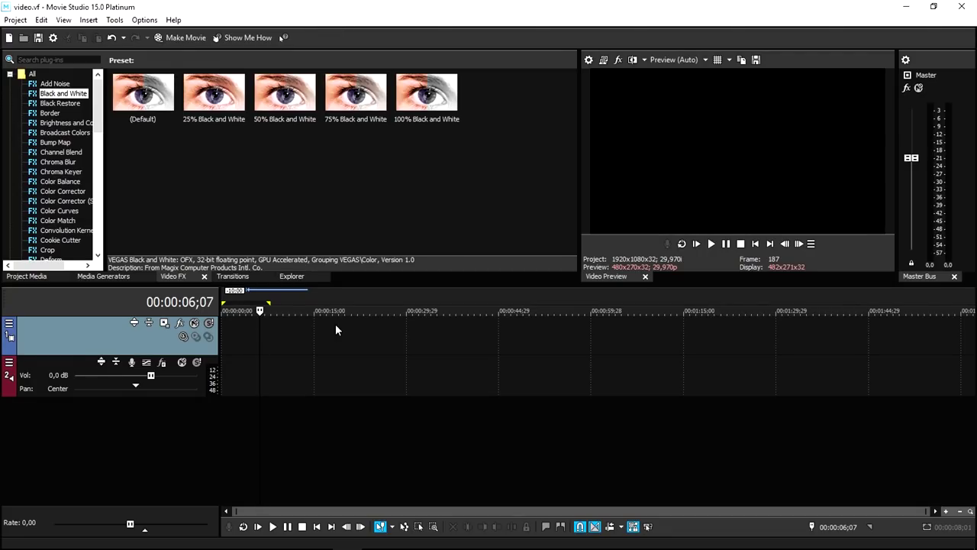
Enlarge the preview and upper panels, then open Project Video Properties, keeping the template unchanged
{"action": "left_click_drag", "start_coordinate": [580, 133], "coordinate": [491, 140]}
{"action": "left_click_drag", "start_coordinate": [598, 286], "coordinate": [598, 344]}
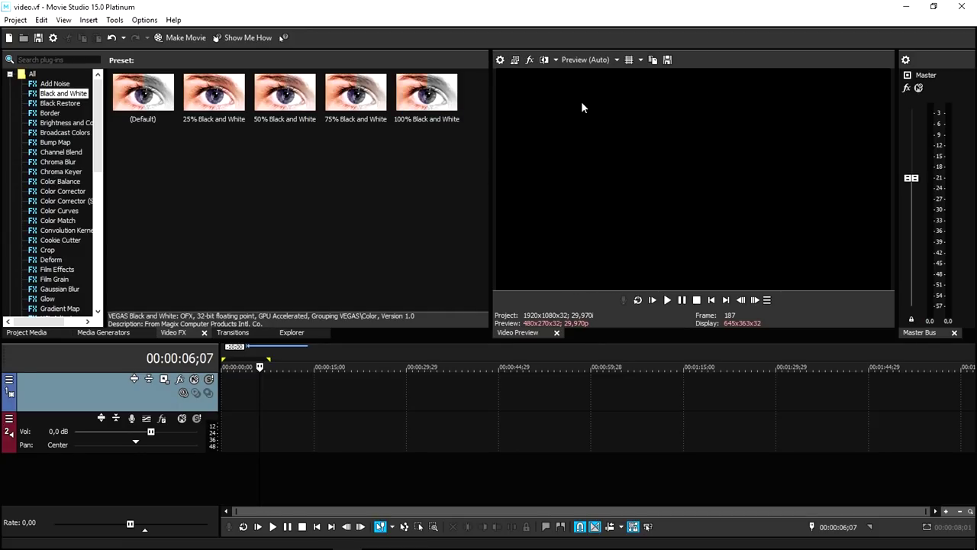
{"action": "left_click", "coordinate": [496, 62]}
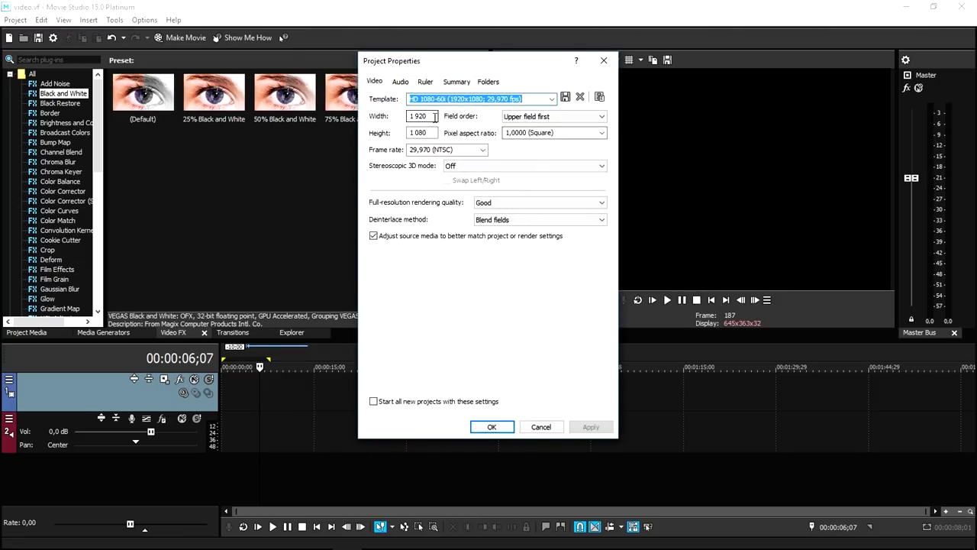
{"action": "left_click", "coordinate": [554, 99]}
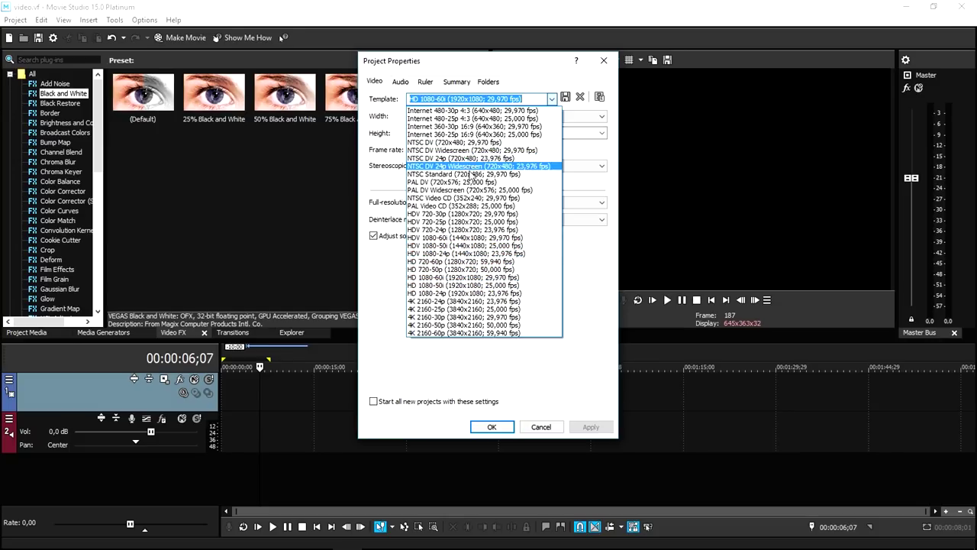
{"action": "left_click", "coordinate": [578, 282]}
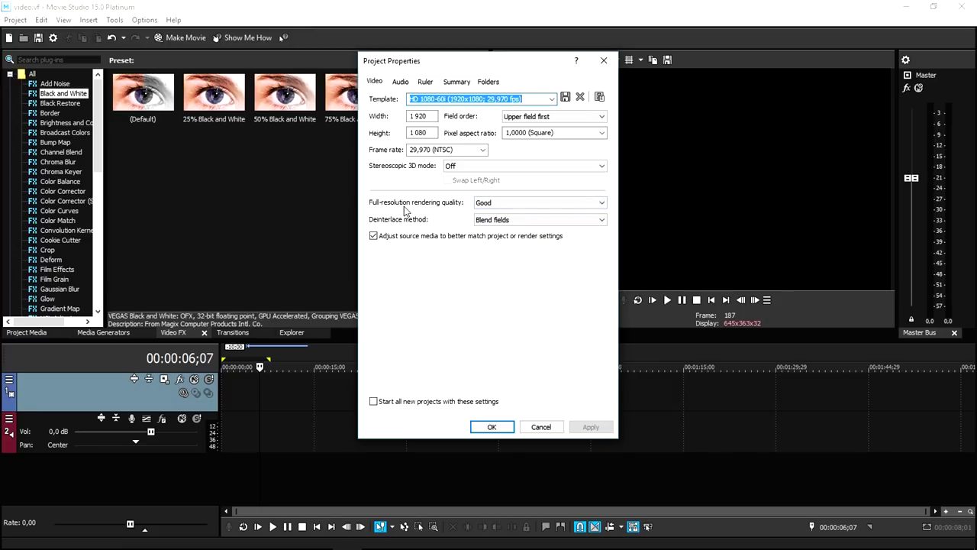
Set rendering quality to Best and frame rate to 59,940 (Double NTSC), keeping Upper field first
{"action": "left_click", "coordinate": [484, 203]}
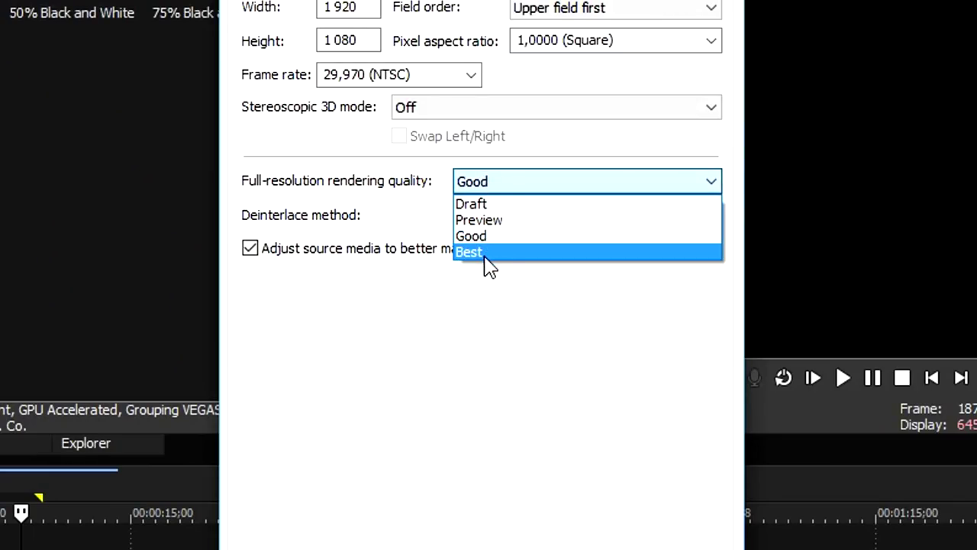
{"action": "left_click", "coordinate": [486, 257]}
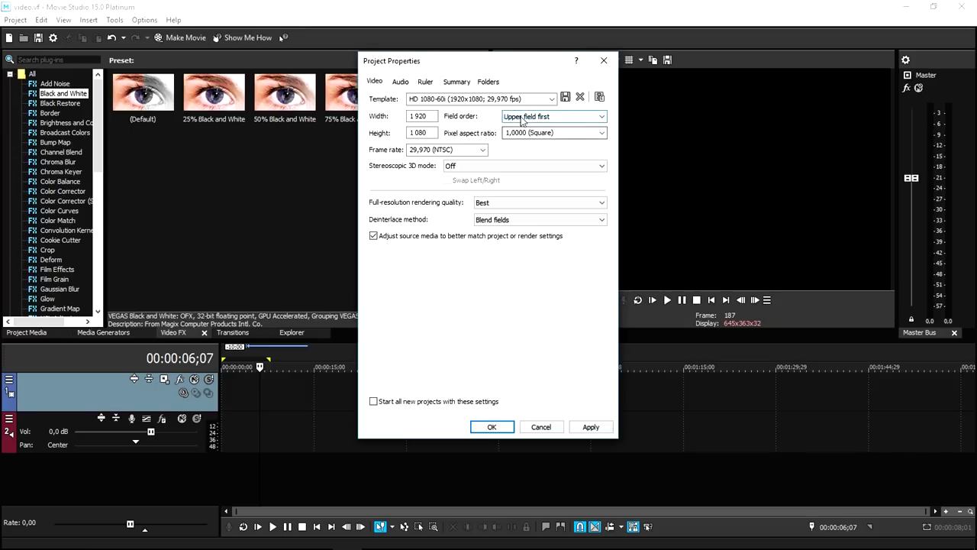
{"action": "left_click", "coordinate": [508, 121]}
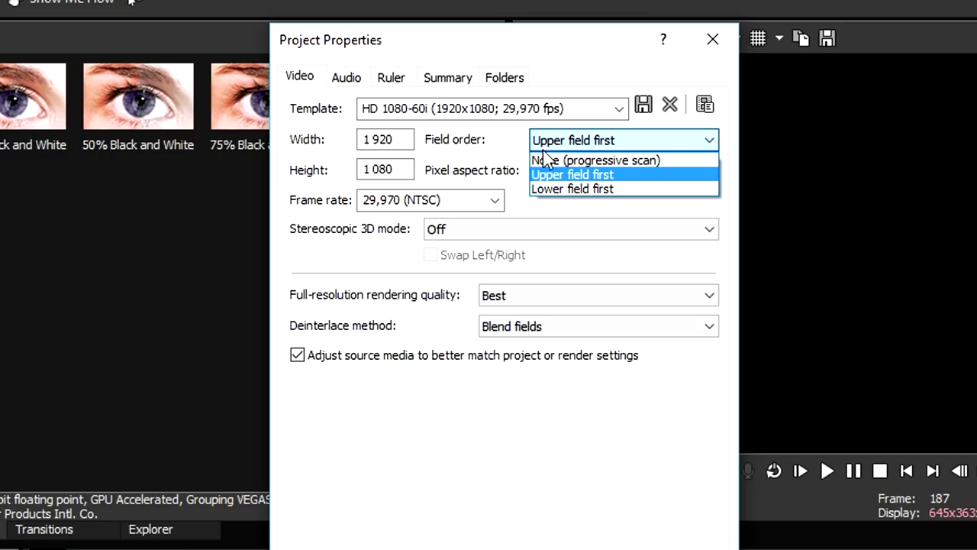
{"action": "left_click", "coordinate": [562, 175]}
{"action": "left_click", "coordinate": [495, 200]}
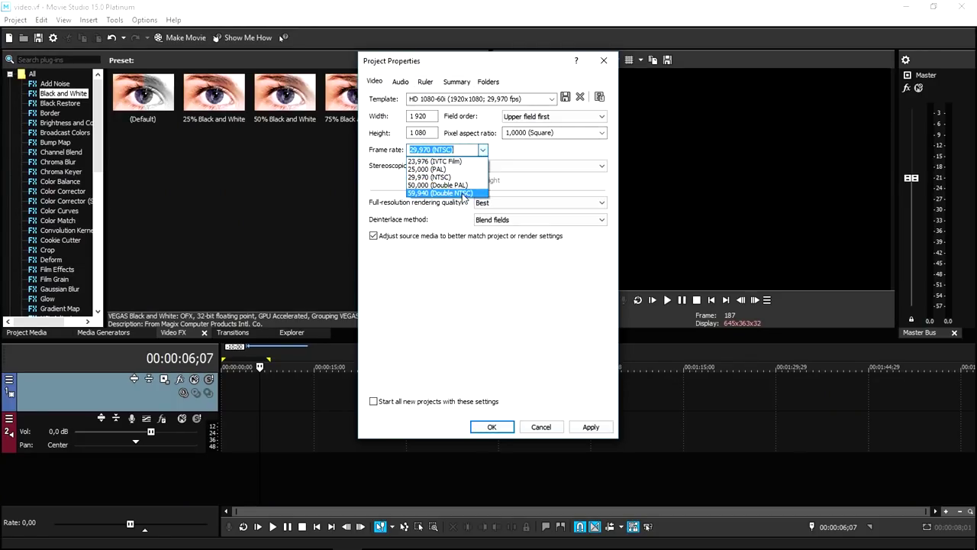
{"action": "left_click", "coordinate": [440, 192]}
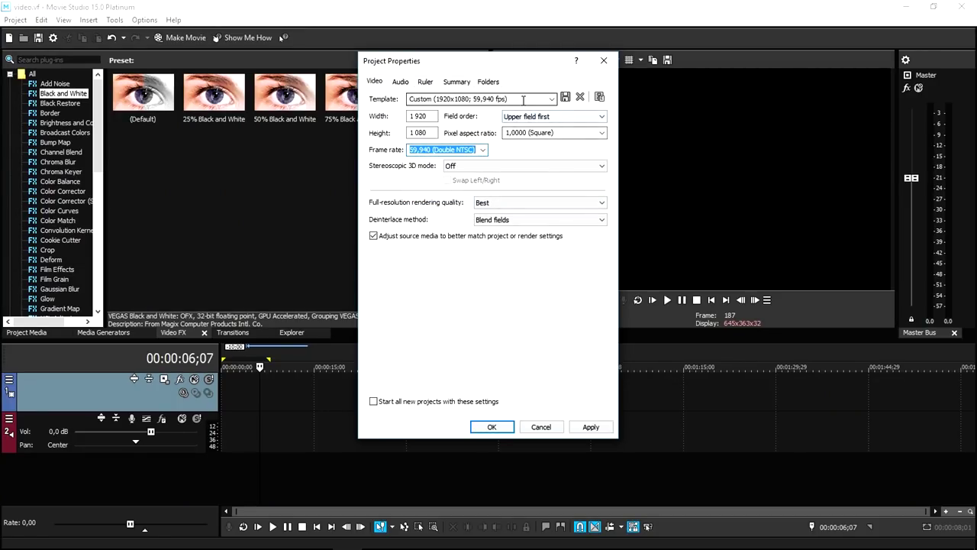